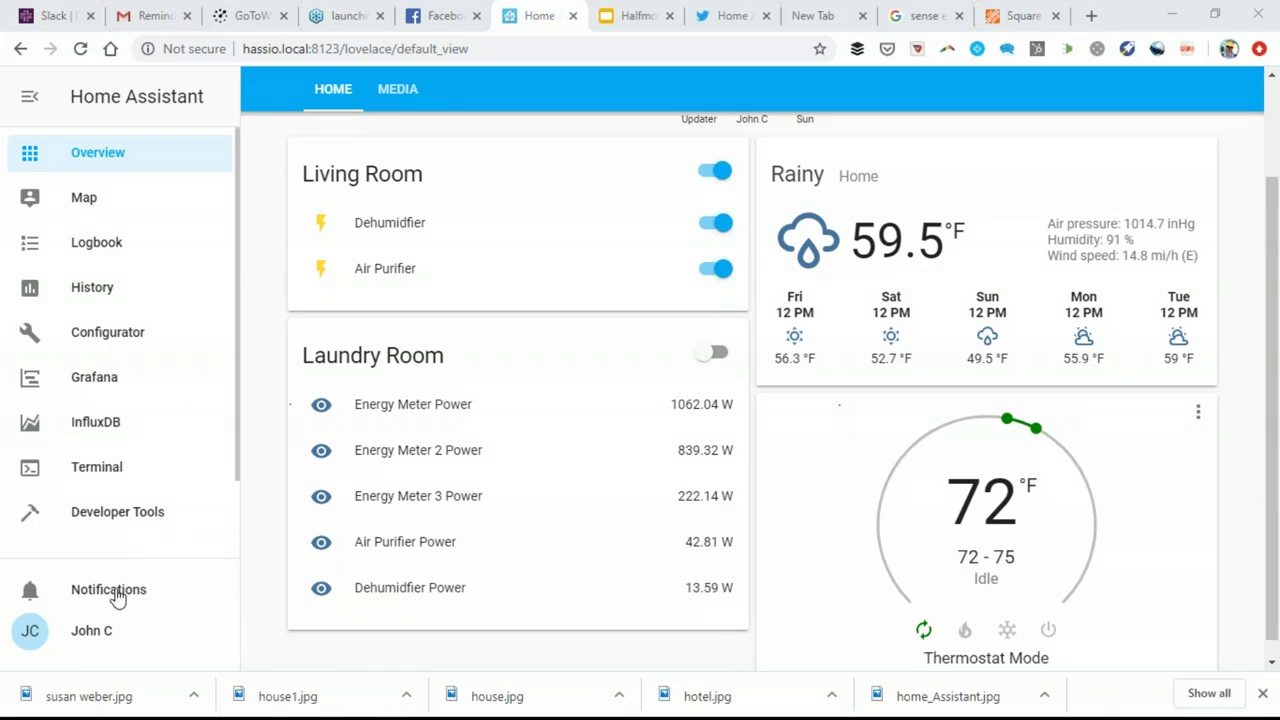
Step: Open the Home Assistant Cloud settings and review the account, Remote Control, Alexa and Google Assistant options
{"action": "scroll", "coordinate": [130, 440], "scroll_direction": "down", "scroll_amount": 3}
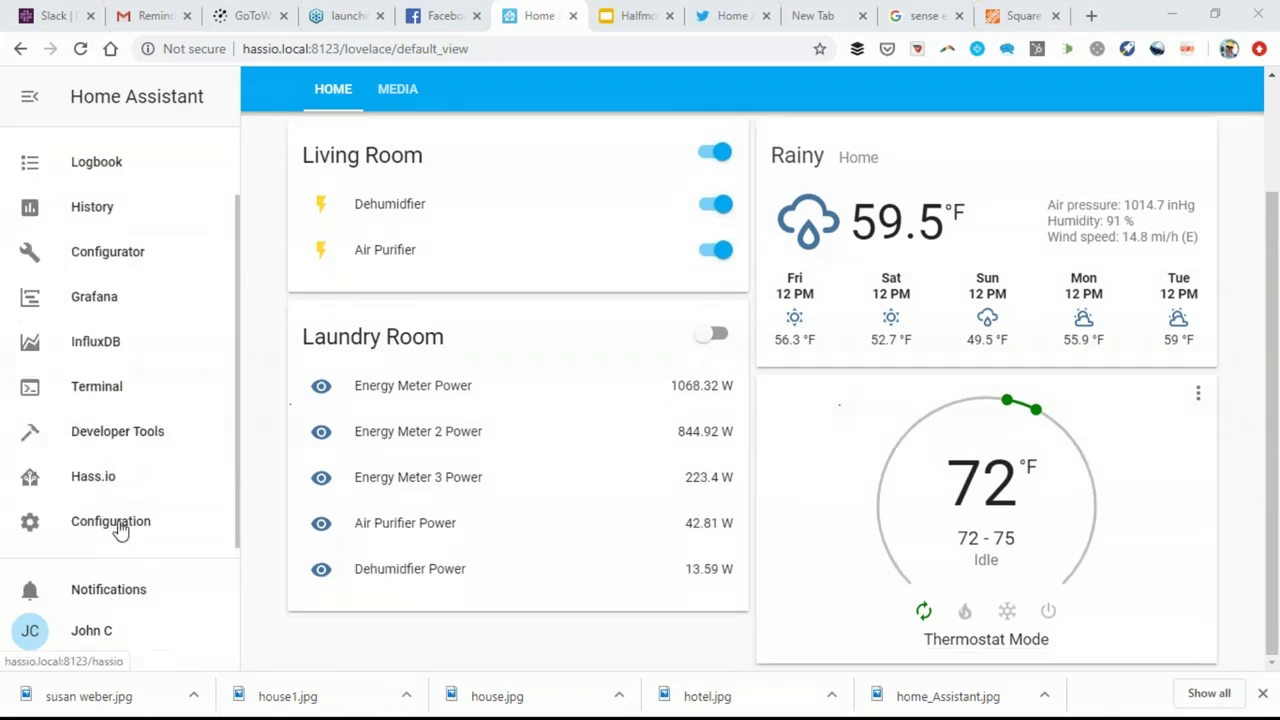
{"action": "left_click", "coordinate": [110, 521]}
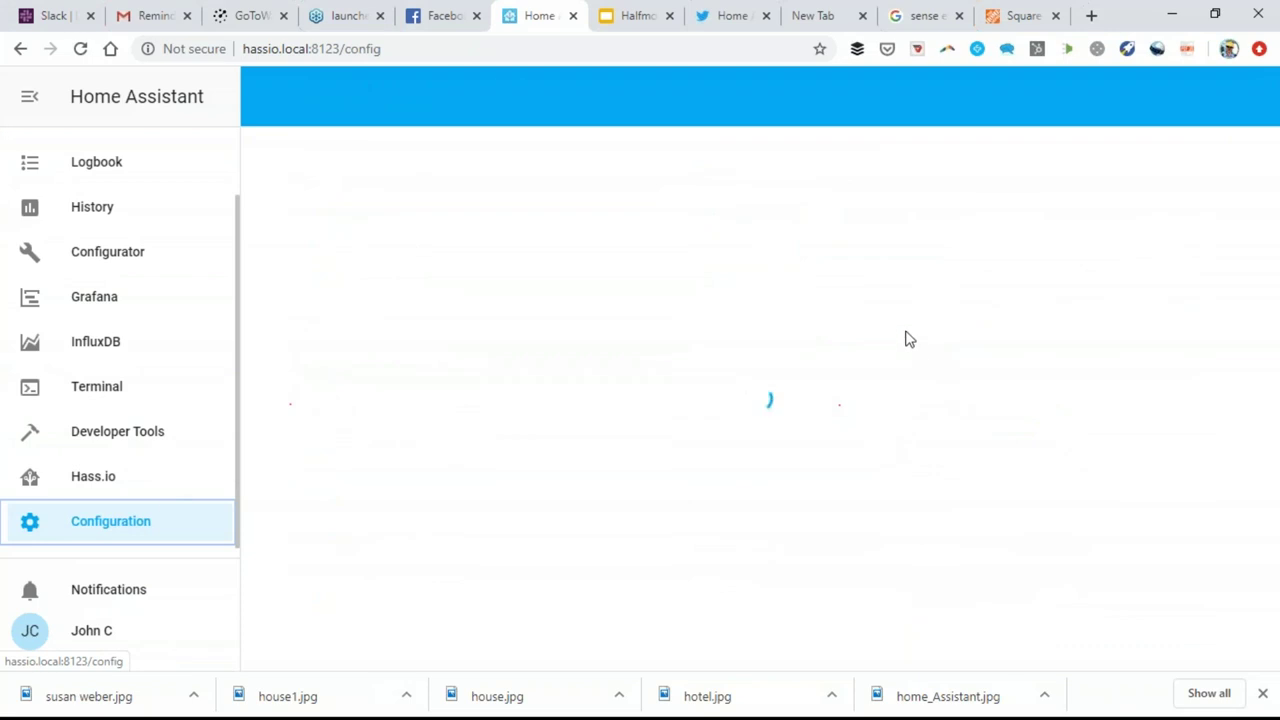
{"action": "left_click", "coordinate": [809, 252]}
{"action": "scroll", "coordinate": [760, 352], "scroll_direction": "down", "scroll_amount": 6}
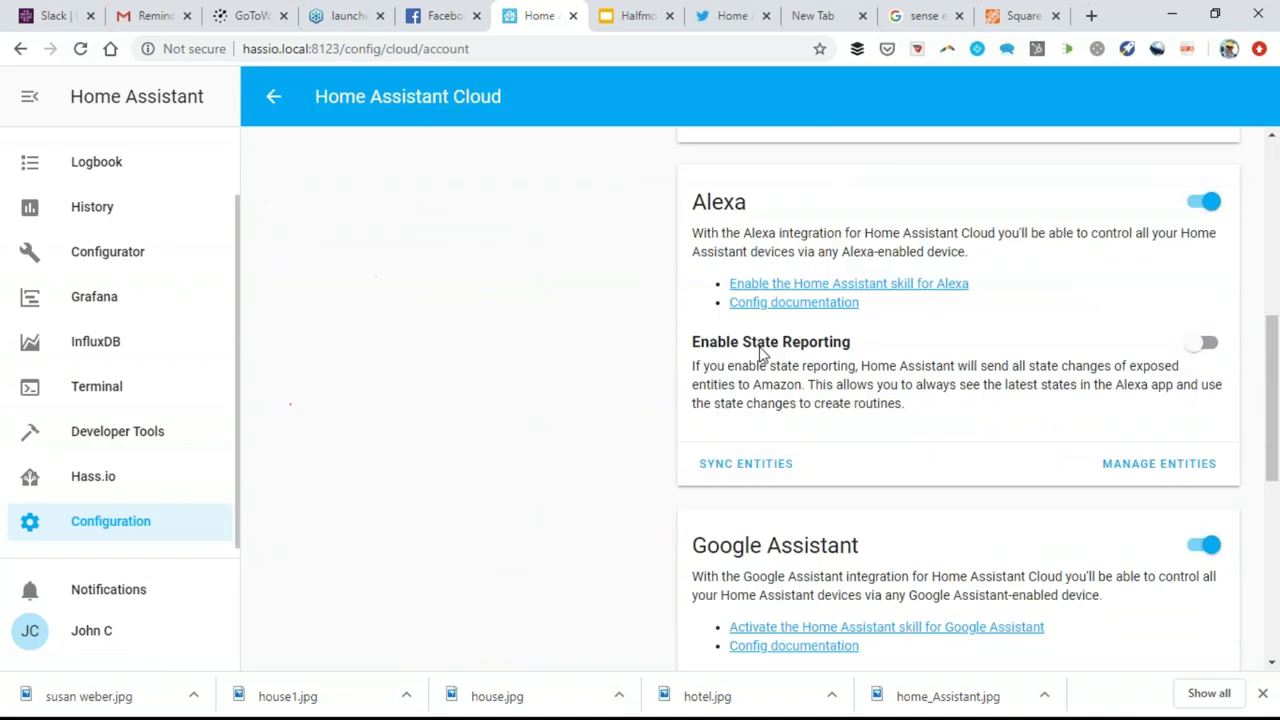
{"action": "scroll", "coordinate": [752, 310], "scroll_direction": "up", "scroll_amount": 1}
{"action": "scroll", "coordinate": [752, 310], "scroll_direction": "down", "scroll_amount": 5}
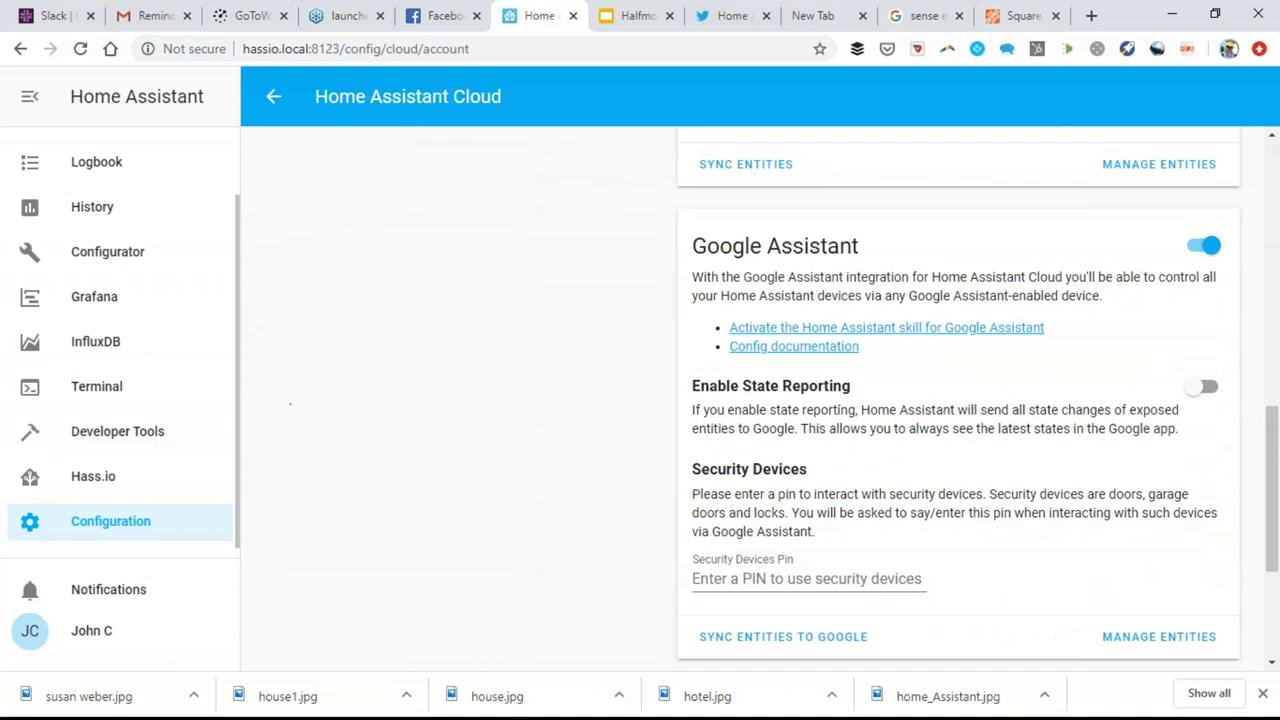
{"action": "scroll", "coordinate": [760, 400], "scroll_direction": "up", "scroll_amount": 10}
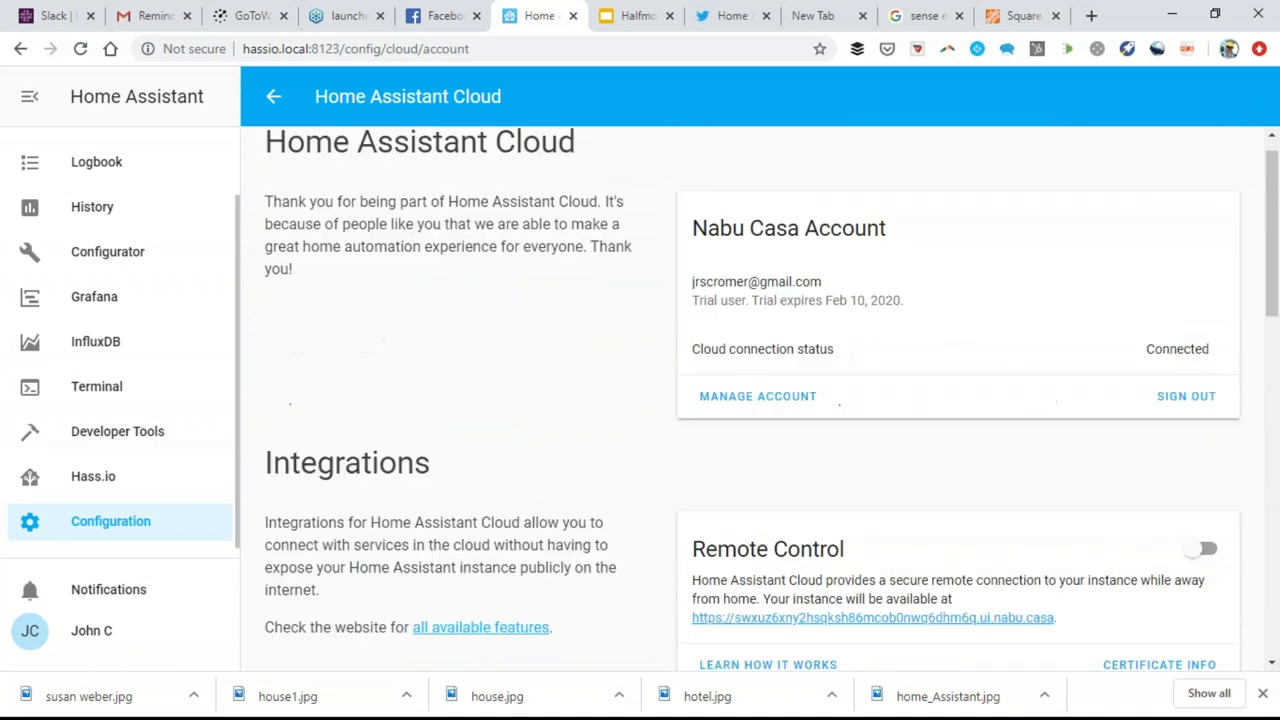
{"action": "left_click", "coordinate": [274, 98]}
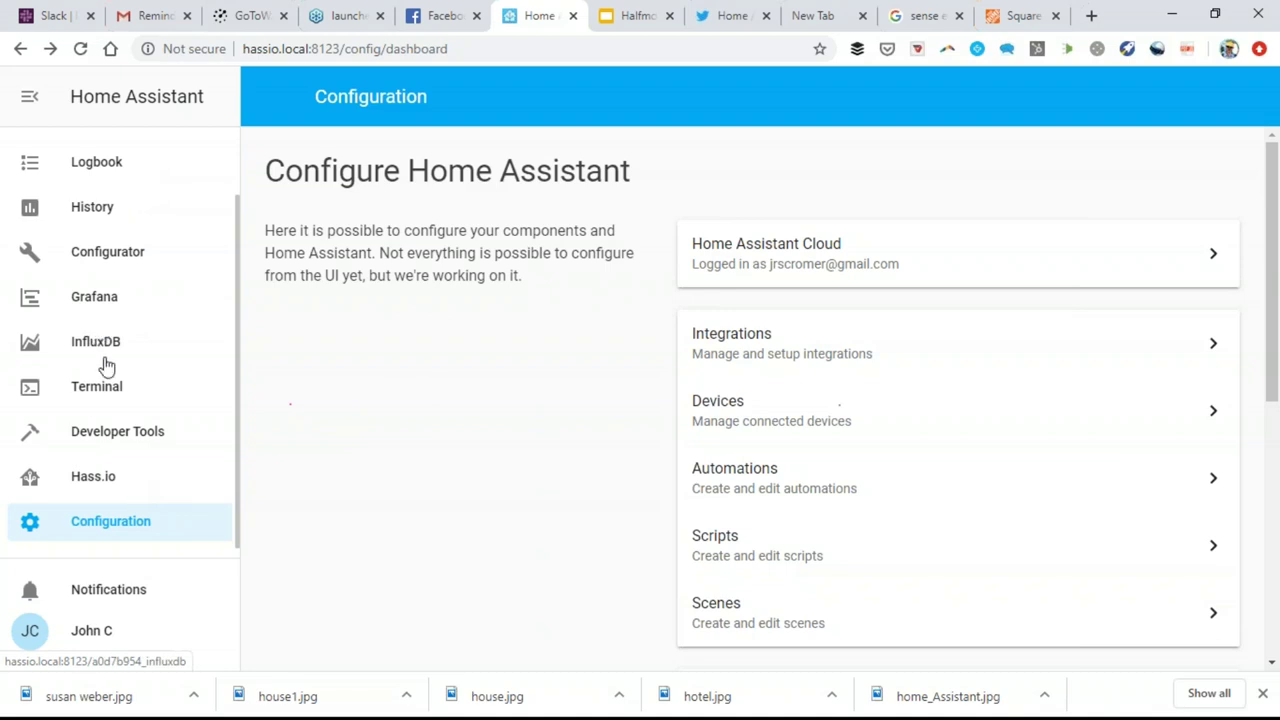
Step: Open the Z-Wave configuration and select the Zstick node in Z-Wave Node Management
{"action": "scroll", "coordinate": [833, 424], "scroll_direction": "down", "scroll_amount": 4}
{"action": "scroll", "coordinate": [823, 432], "scroll_direction": "up", "scroll_amount": 3}
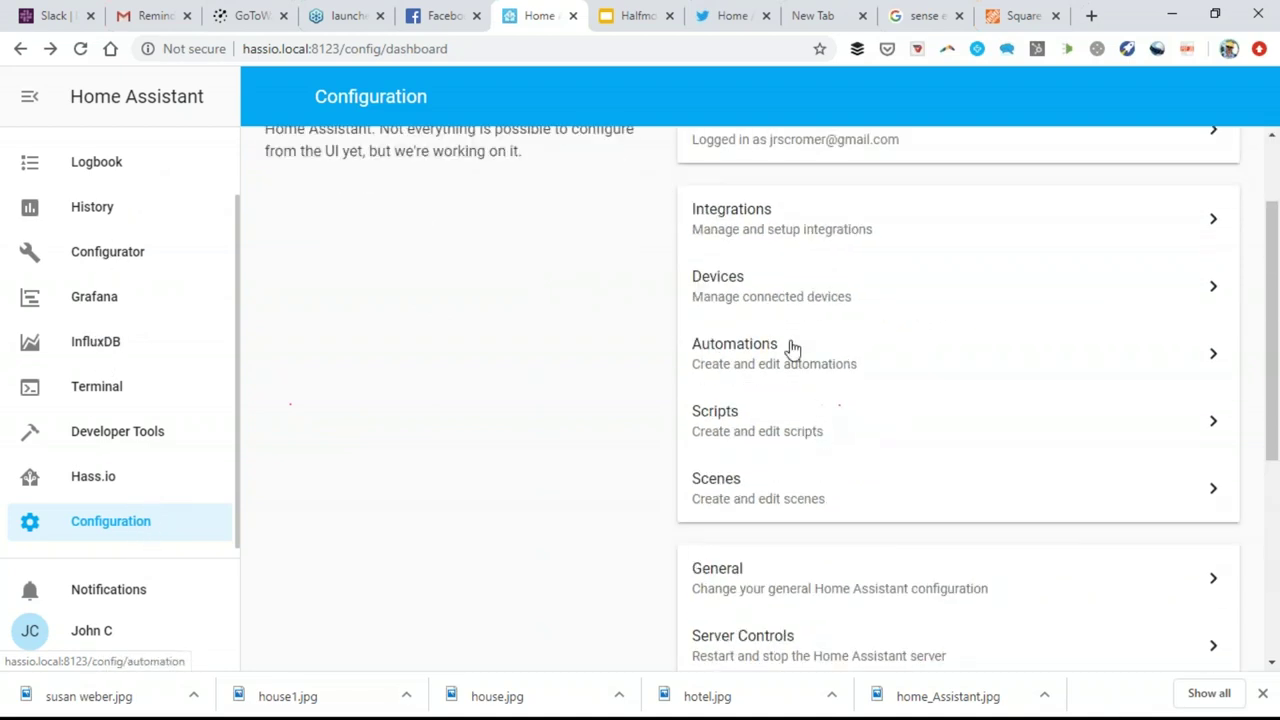
{"action": "scroll", "coordinate": [771, 529], "scroll_direction": "down", "scroll_amount": 4}
{"action": "left_click", "coordinate": [757, 563]}
{"action": "scroll", "coordinate": [707, 510], "scroll_direction": "down", "scroll_amount": 2}
{"action": "scroll", "coordinate": [708, 505], "scroll_direction": "up", "scroll_amount": 2}
{"action": "scroll", "coordinate": [740, 480], "scroll_direction": "down", "scroll_amount": 2}
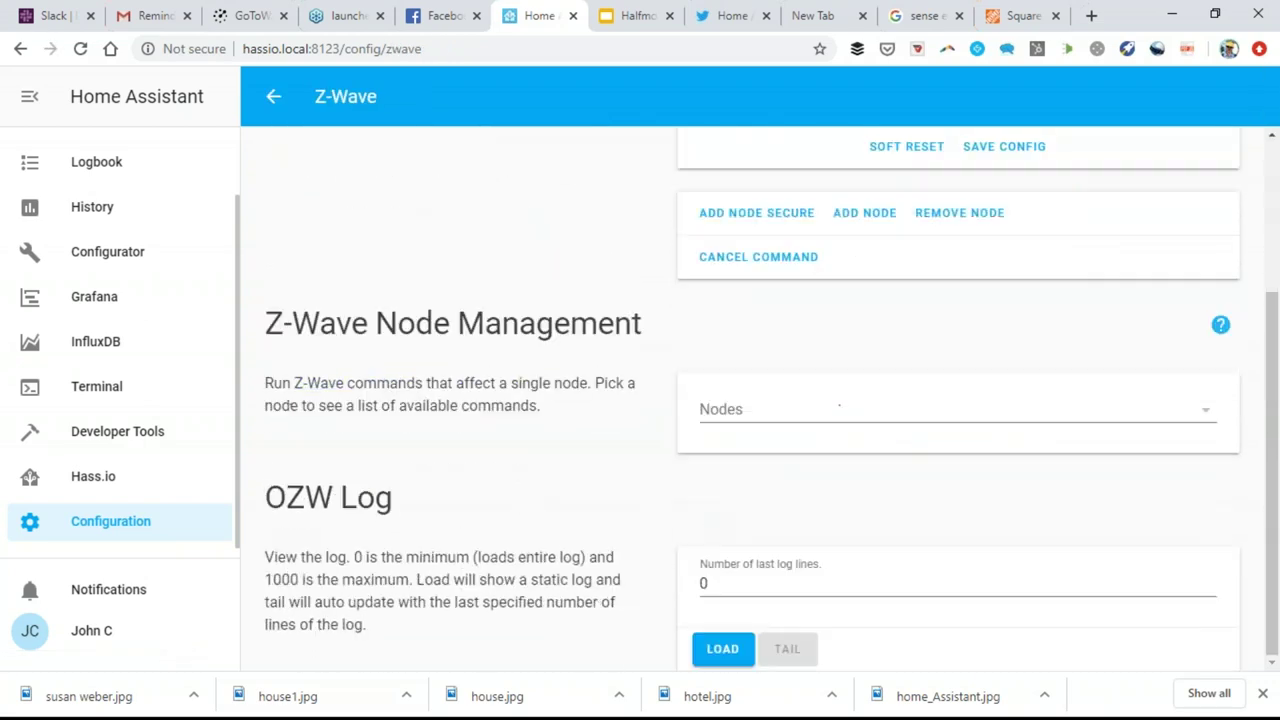
{"action": "left_click", "coordinate": [752, 408]}
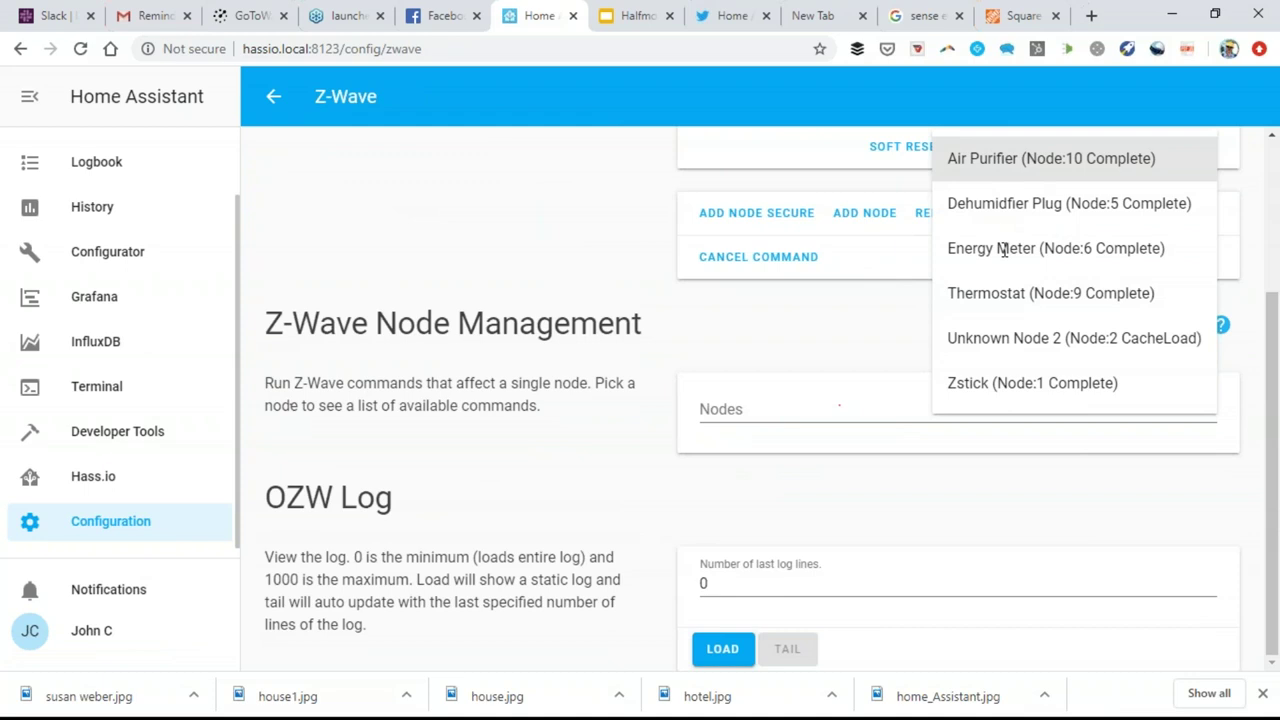
{"action": "key", "text": "Up"}
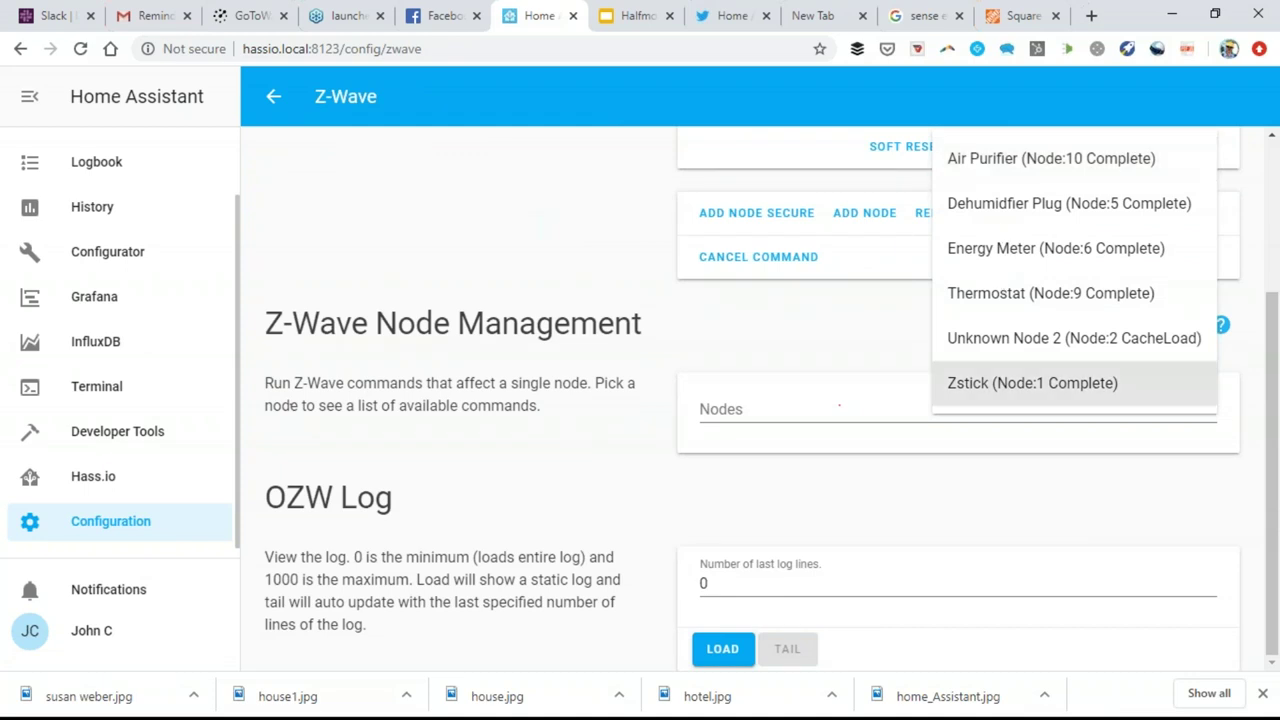
{"action": "key", "text": "Return"}
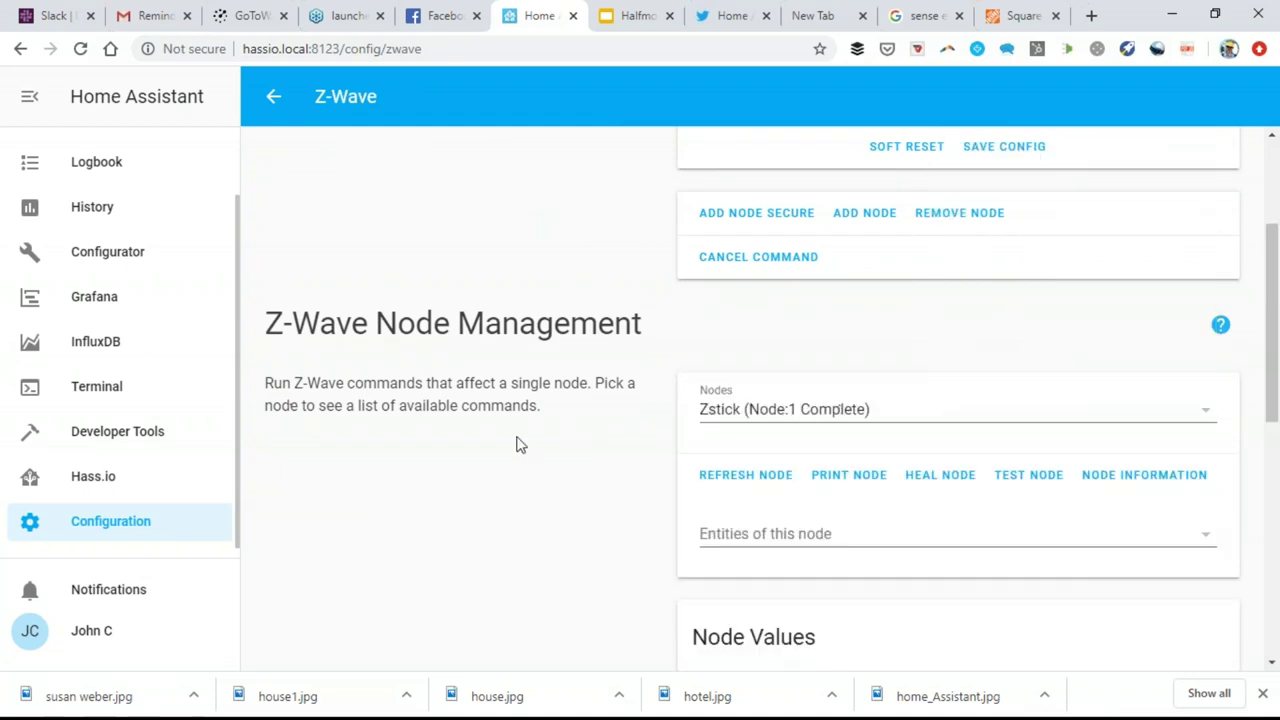
Step: Open the TOU mode automation for editing from the Automations configuration
{"action": "left_click", "coordinate": [126, 534]}
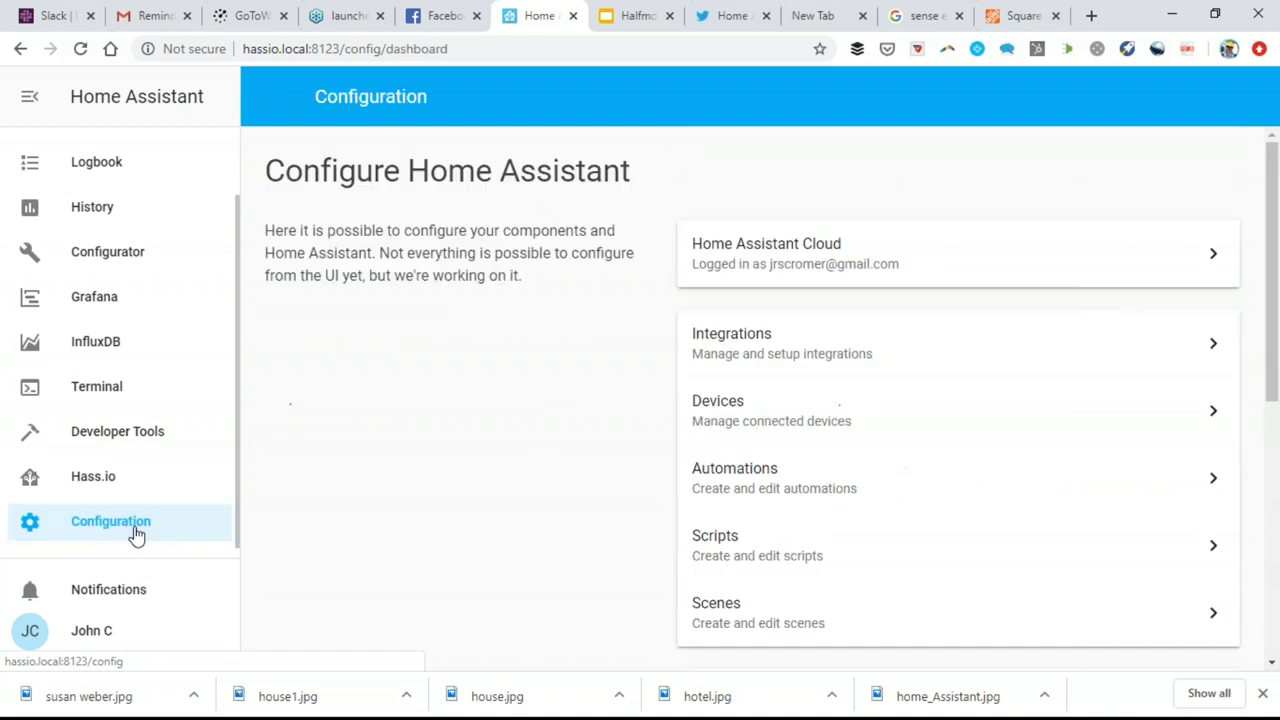
{"action": "left_click", "coordinate": [763, 466]}
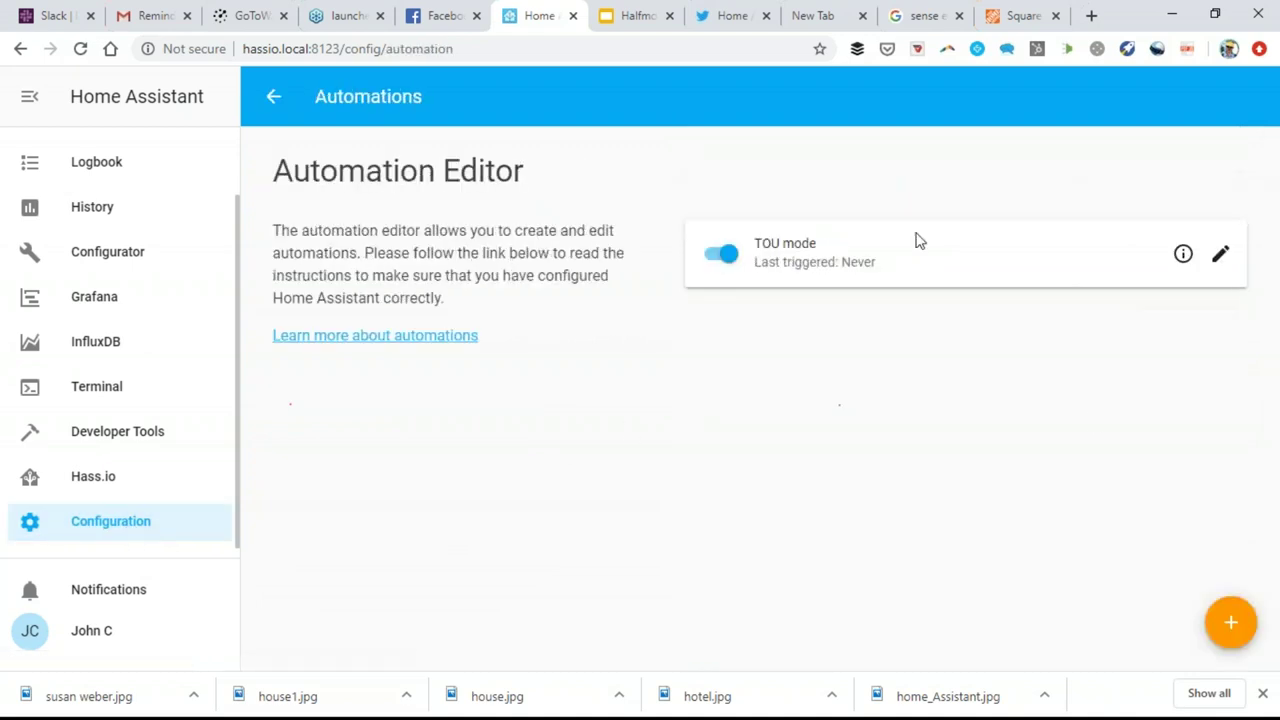
{"action": "left_click", "coordinate": [1224, 255]}
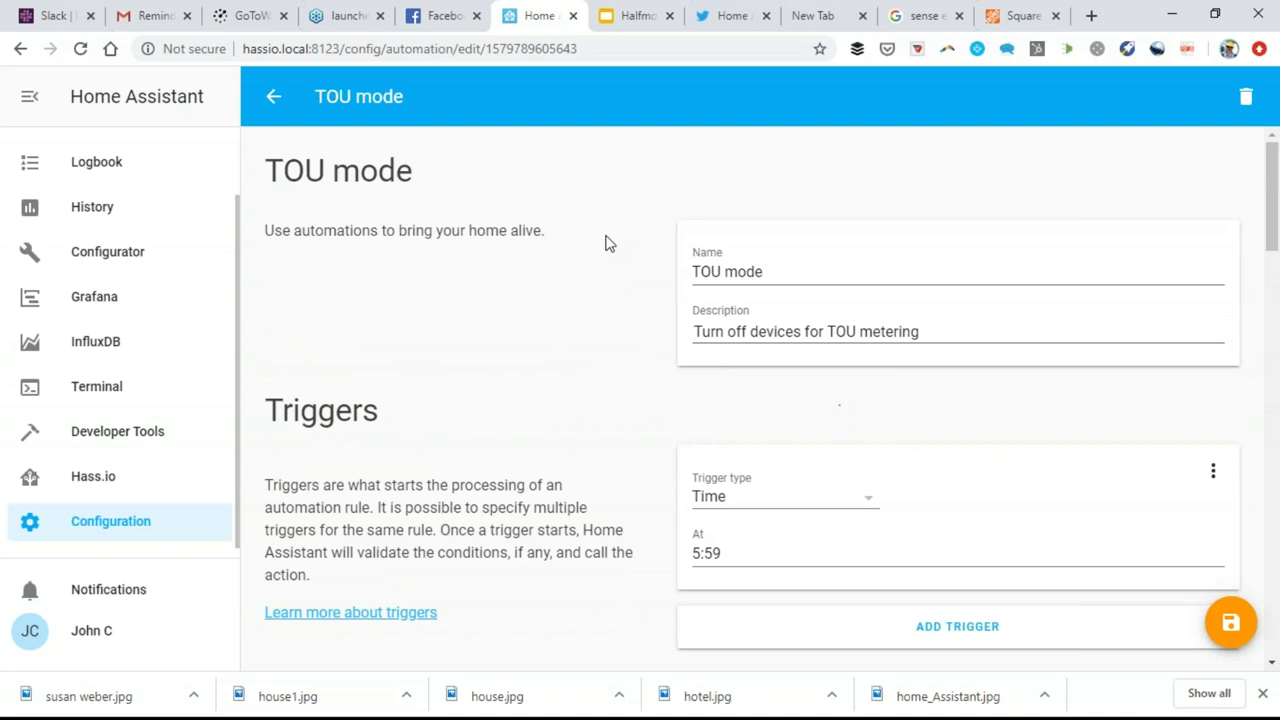
Step: Examine the TOU mode automation's name, description and time trigger
{"action": "scroll", "coordinate": [606, 243], "scroll_direction": "down", "scroll_amount": 2}
{"action": "scroll", "coordinate": [606, 243], "scroll_direction": "up", "scroll_amount": 2}
{"action": "scroll", "coordinate": [606, 243], "scroll_direction": "down", "scroll_amount": 4}
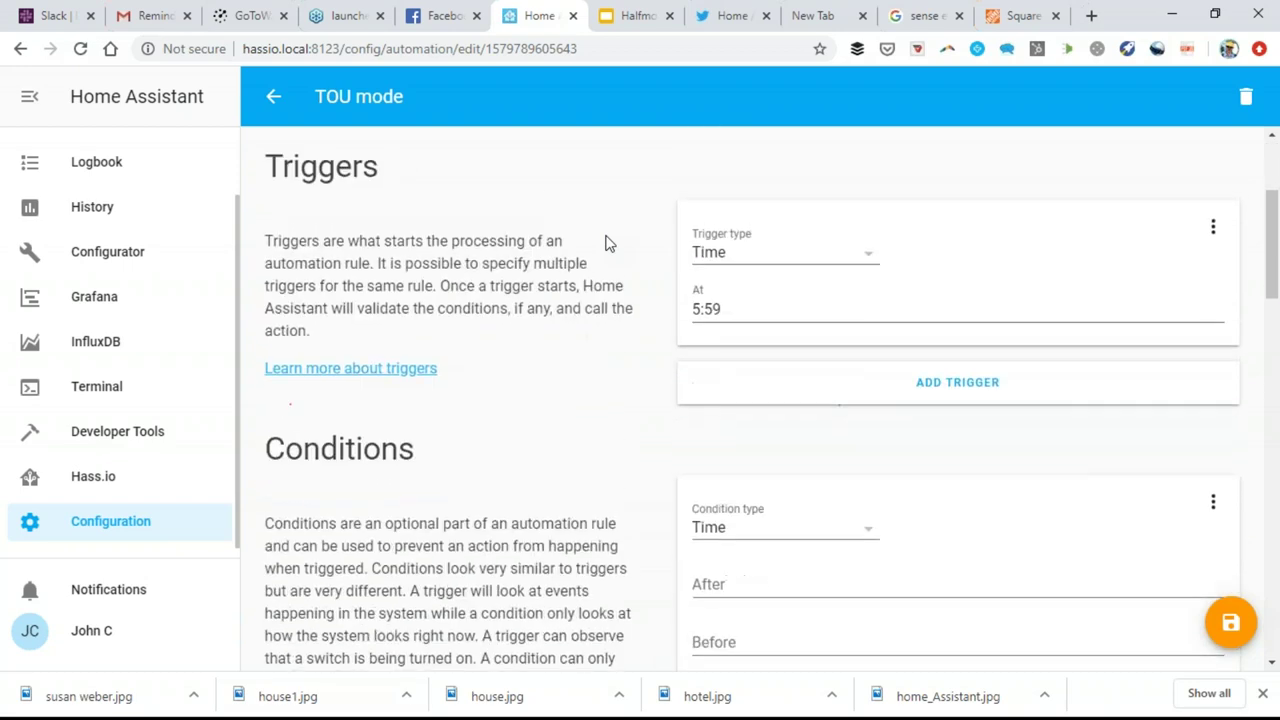
{"action": "scroll", "coordinate": [625, 245], "scroll_direction": "up", "scroll_amount": 1}
{"action": "left_click", "coordinate": [742, 298]}
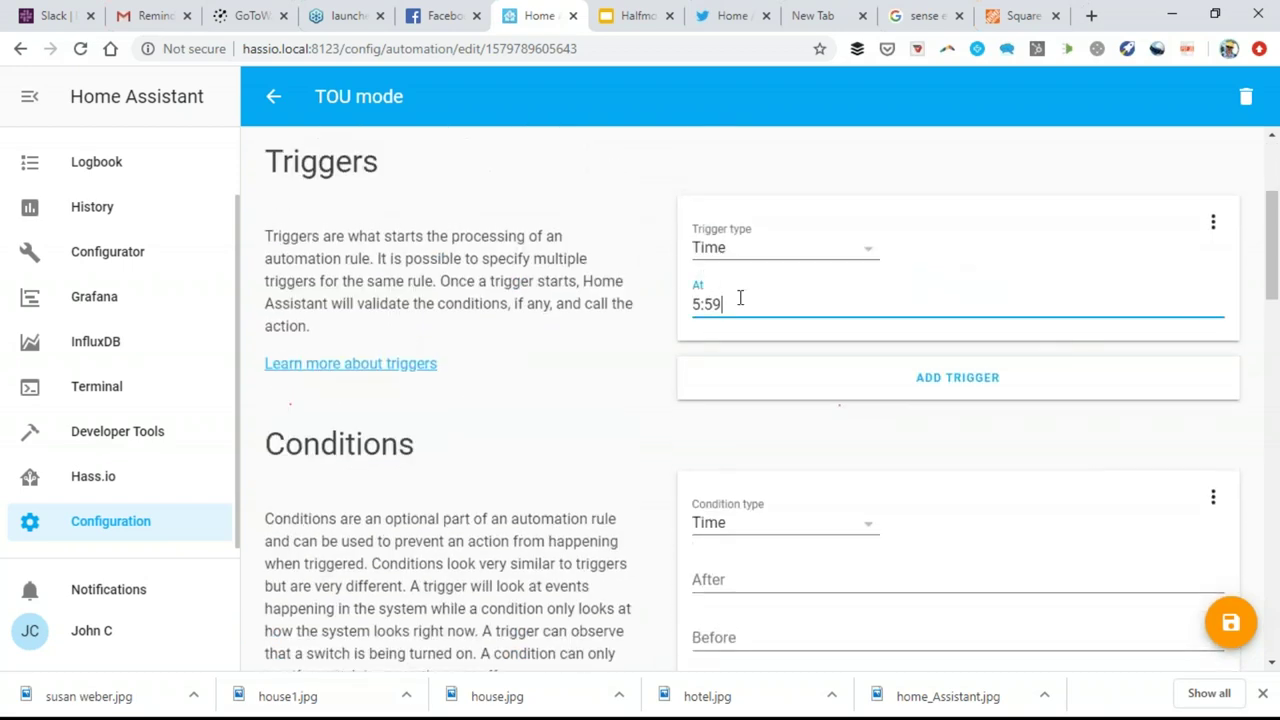
{"action": "left_click", "coordinate": [645, 440]}
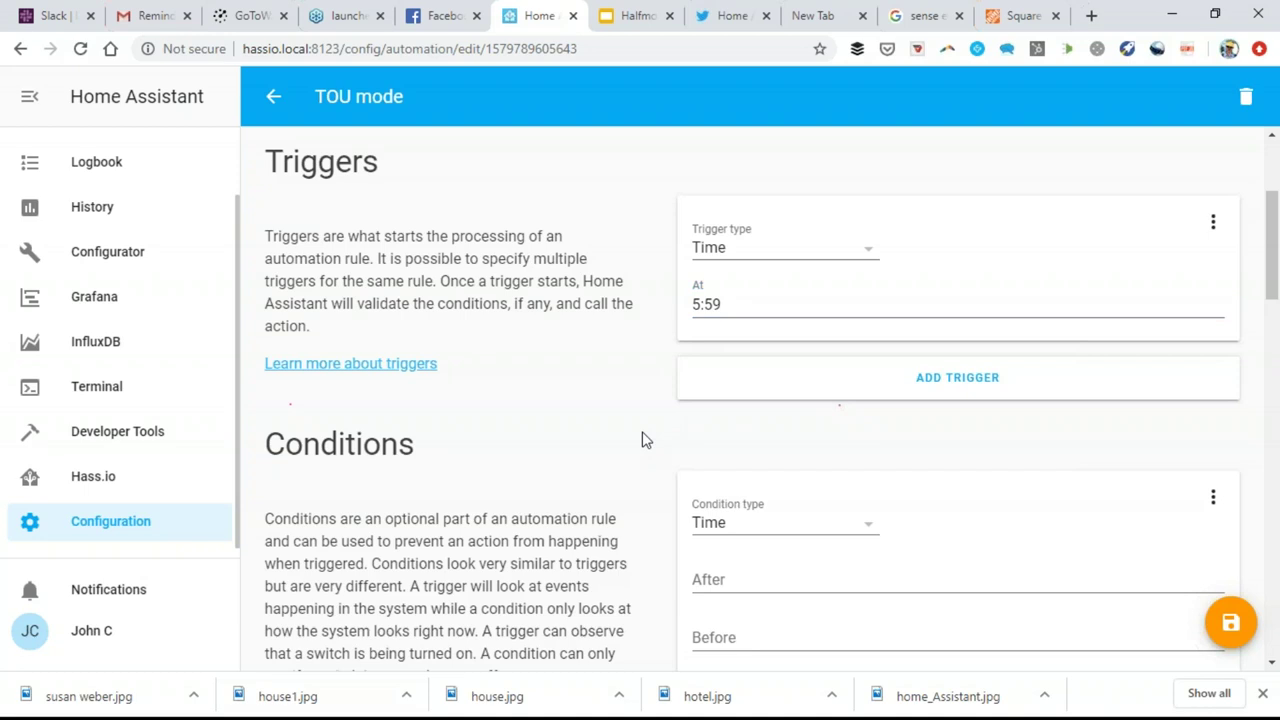
Step: Switch the automation's time condition to YAML editing
{"action": "scroll", "coordinate": [645, 440], "scroll_direction": "down", "scroll_amount": 3}
{"action": "scroll", "coordinate": [651, 428], "scroll_direction": "up", "scroll_amount": 2}
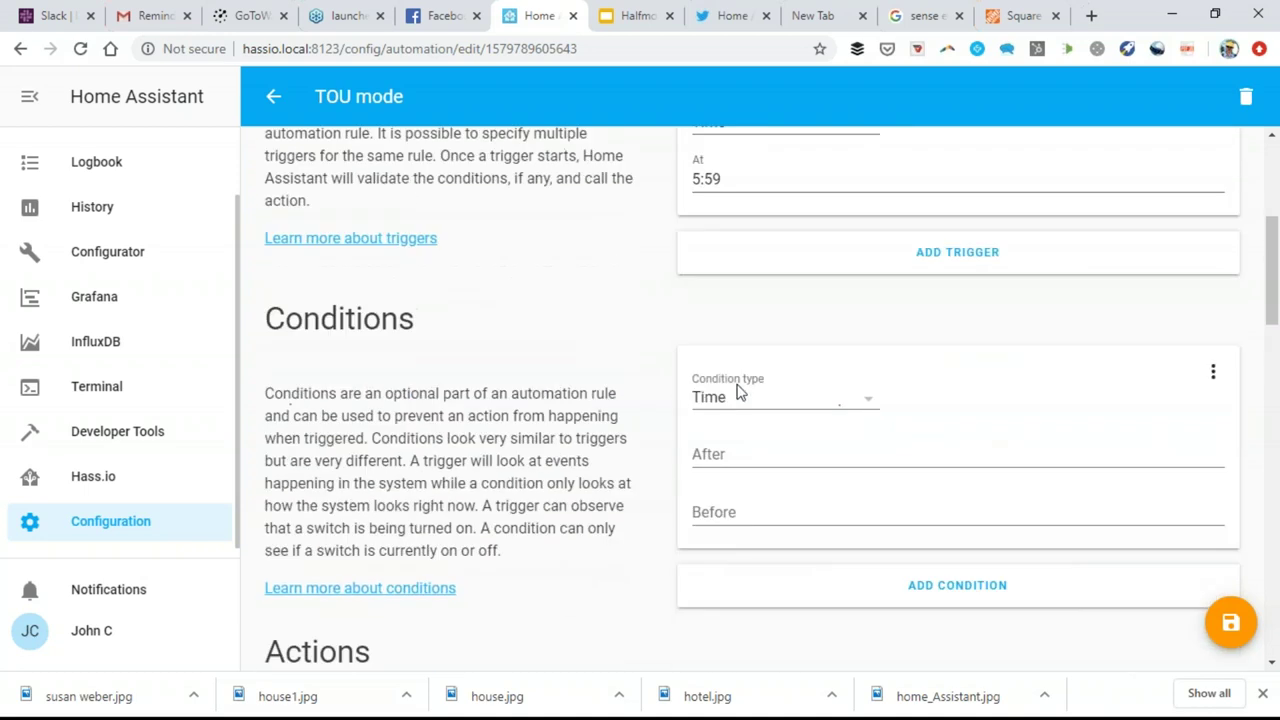
{"action": "scroll", "coordinate": [733, 392], "scroll_direction": "up", "scroll_amount": 3}
{"action": "scroll", "coordinate": [694, 420], "scroll_direction": "down", "scroll_amount": 3}
{"action": "scroll", "coordinate": [697, 422], "scroll_direction": "down", "scroll_amount": 3}
{"action": "scroll", "coordinate": [697, 422], "scroll_direction": "up", "scroll_amount": 1}
{"action": "scroll", "coordinate": [697, 420], "scroll_direction": "up", "scroll_amount": 2}
{"action": "left_click", "coordinate": [1213, 372]}
{"action": "left_click", "coordinate": [1183, 372]}
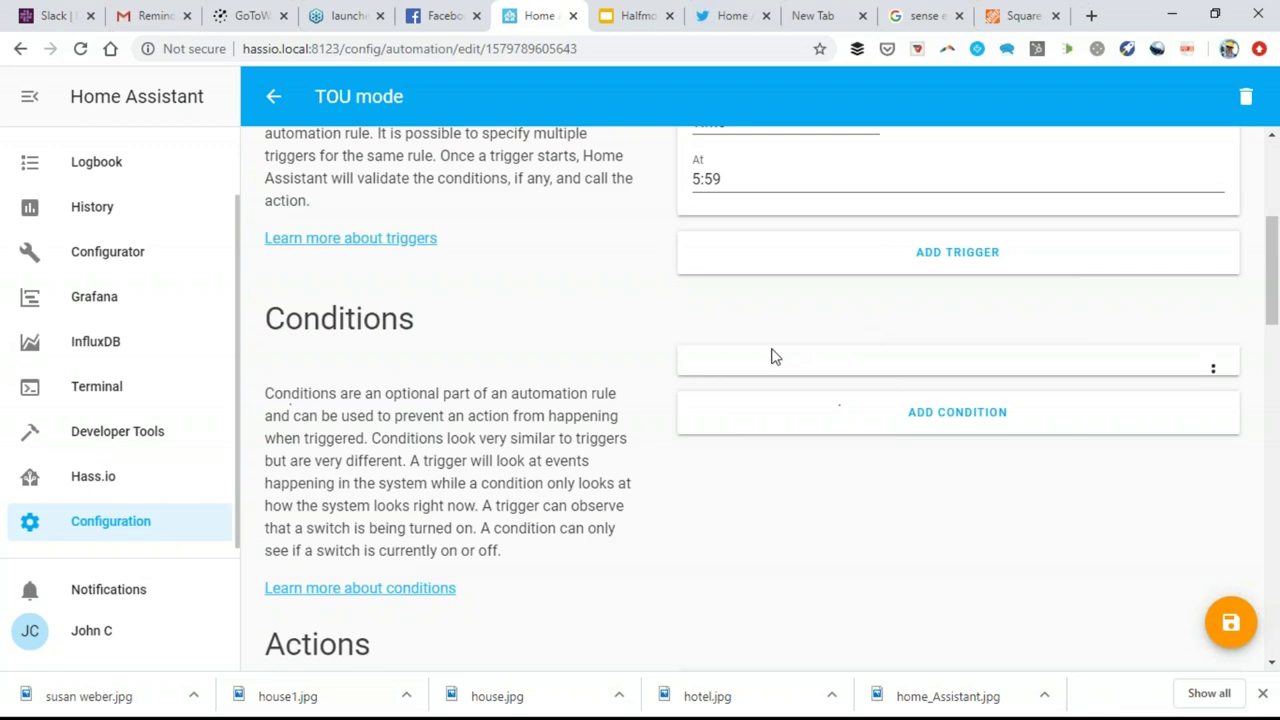
{"action": "scroll", "coordinate": [871, 407], "scroll_direction": "down", "scroll_amount": 1}
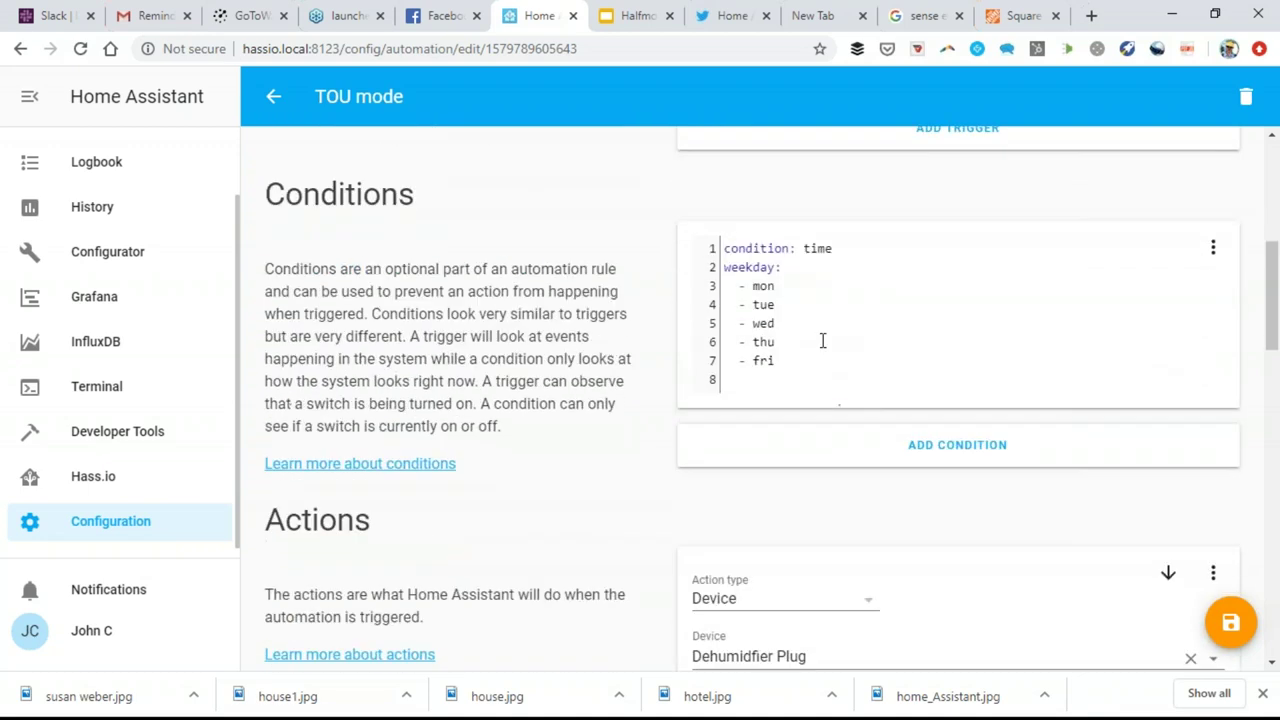
Step: Examine the weekday list in the condition's YAML together with the trigger time
{"action": "left_click_drag", "start_coordinate": [725, 248], "coordinate": [834, 374]}
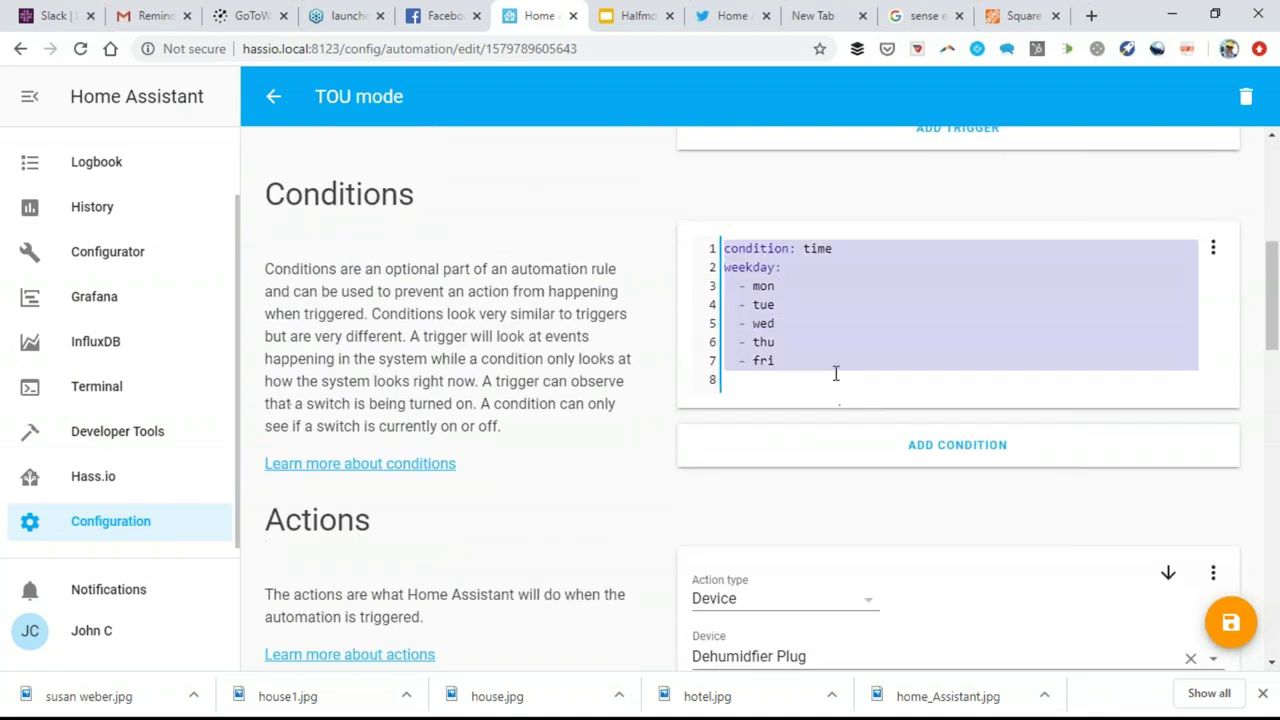
{"action": "left_click", "coordinate": [831, 378]}
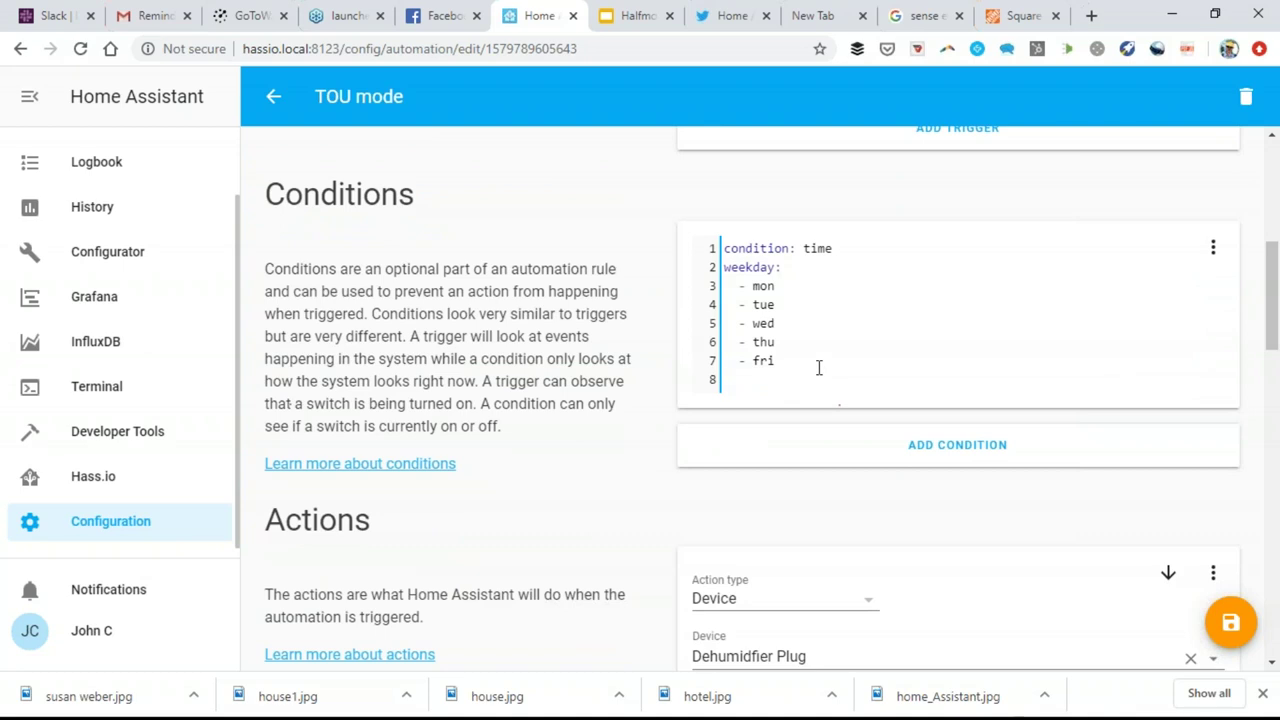
{"action": "scroll", "coordinate": [818, 368], "scroll_direction": "up", "scroll_amount": 3}
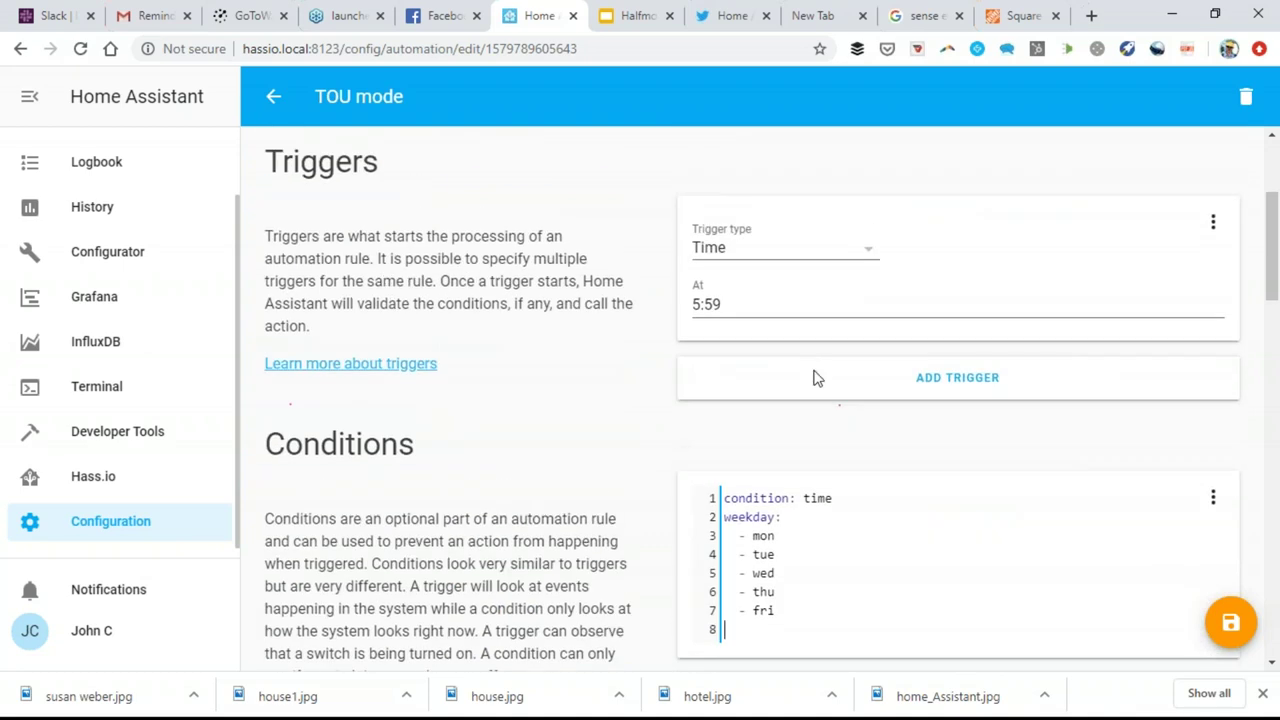
{"action": "scroll", "coordinate": [815, 375], "scroll_direction": "down", "scroll_amount": 3}
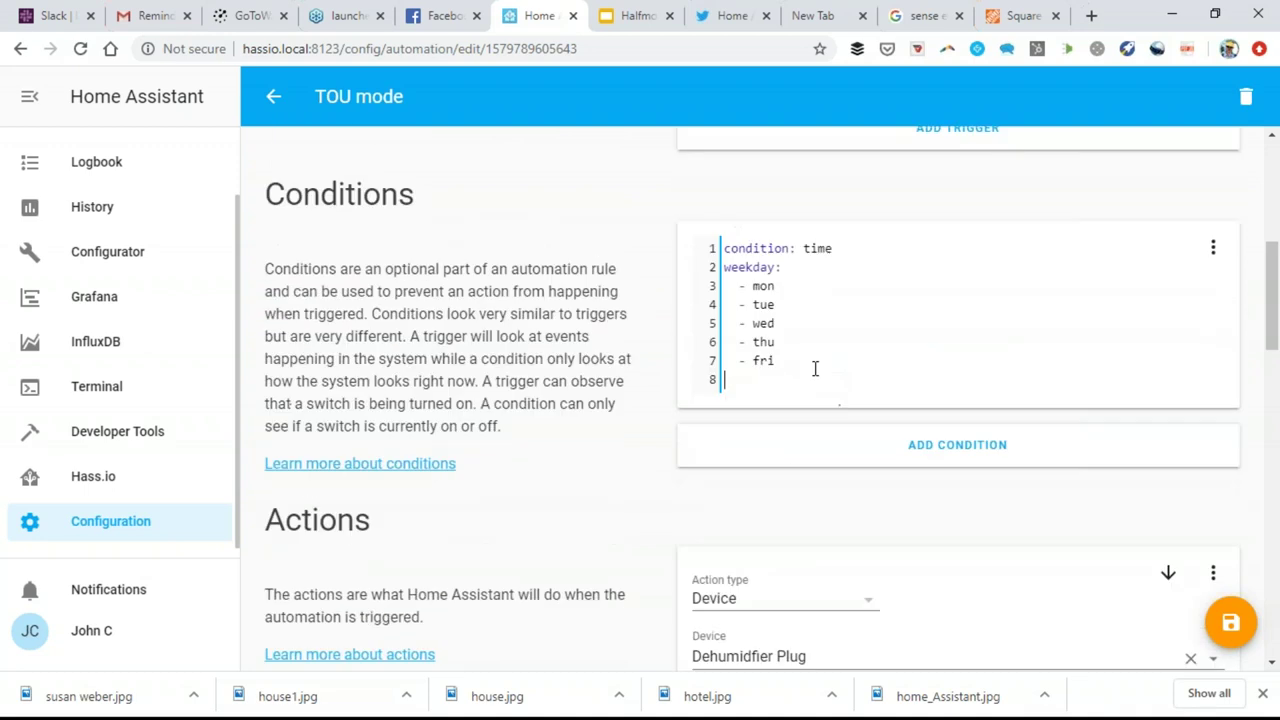
{"action": "scroll", "coordinate": [815, 368], "scroll_direction": "up", "scroll_amount": 3}
{"action": "scroll", "coordinate": [814, 369], "scroll_direction": "down", "scroll_amount": 2}
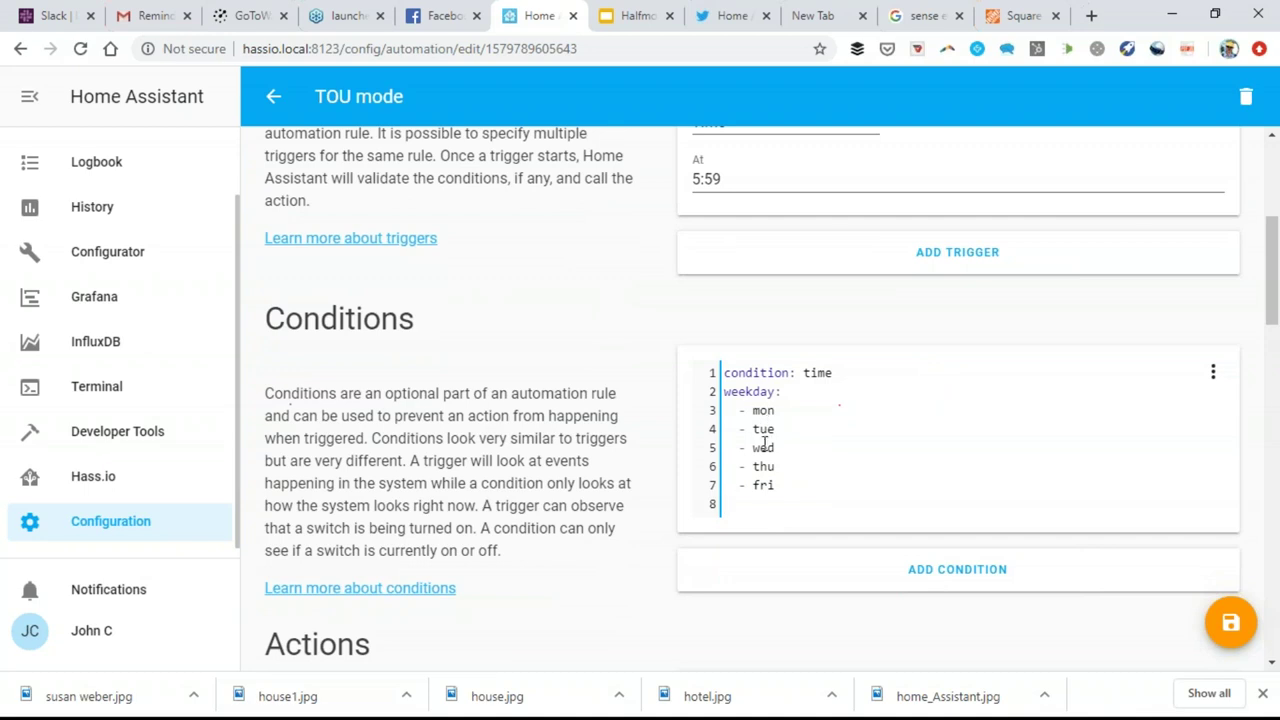
{"action": "scroll", "coordinate": [760, 452], "scroll_direction": "up", "scroll_amount": 2}
{"action": "scroll", "coordinate": [760, 452], "scroll_direction": "up", "scroll_amount": 2}
Step: Change the device of the second turn-off action to Air Purifier
{"action": "scroll", "coordinate": [757, 415], "scroll_direction": "down", "scroll_amount": 10}
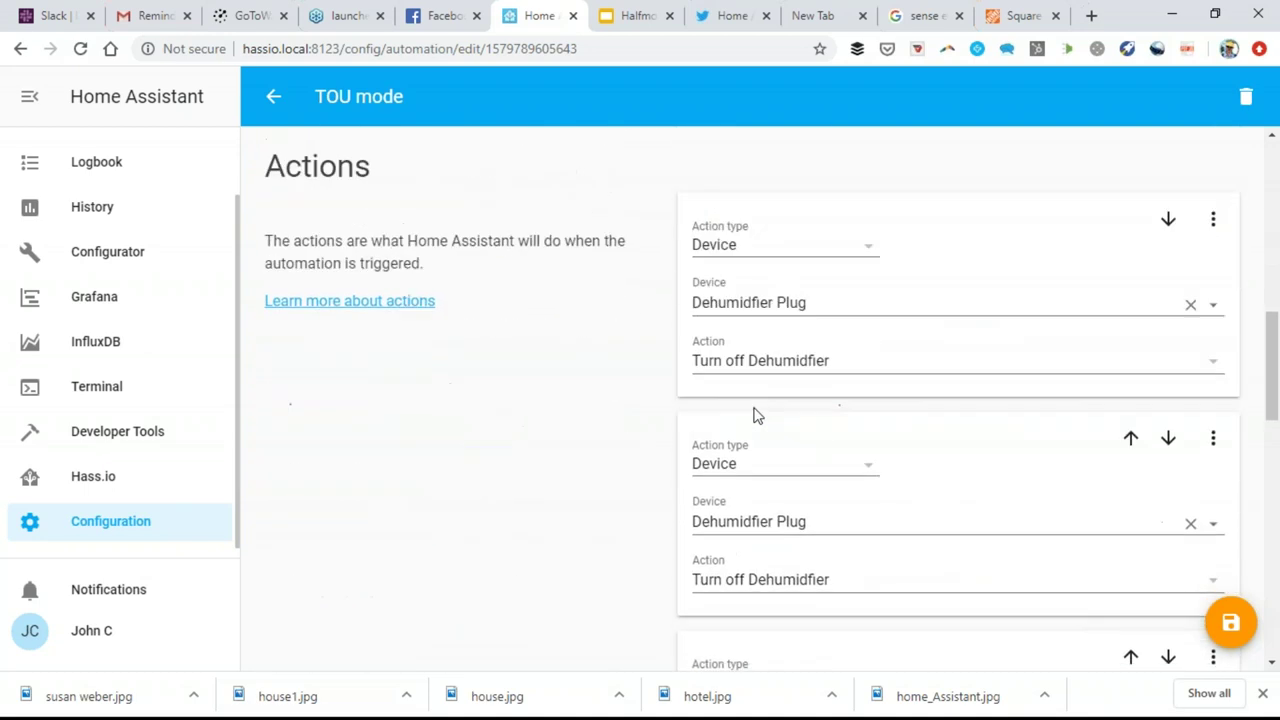
{"action": "scroll", "coordinate": [780, 331], "scroll_direction": "up", "scroll_amount": 2}
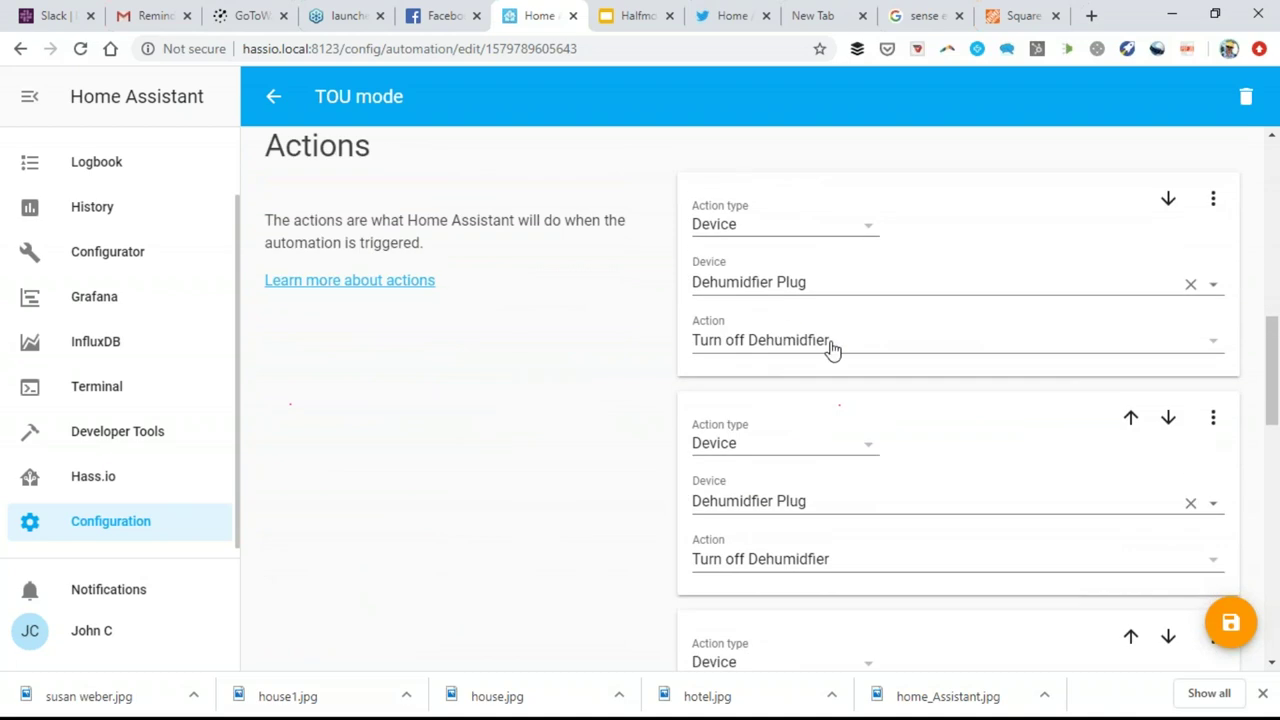
{"action": "scroll", "coordinate": [831, 349], "scroll_direction": "down", "scroll_amount": 4}
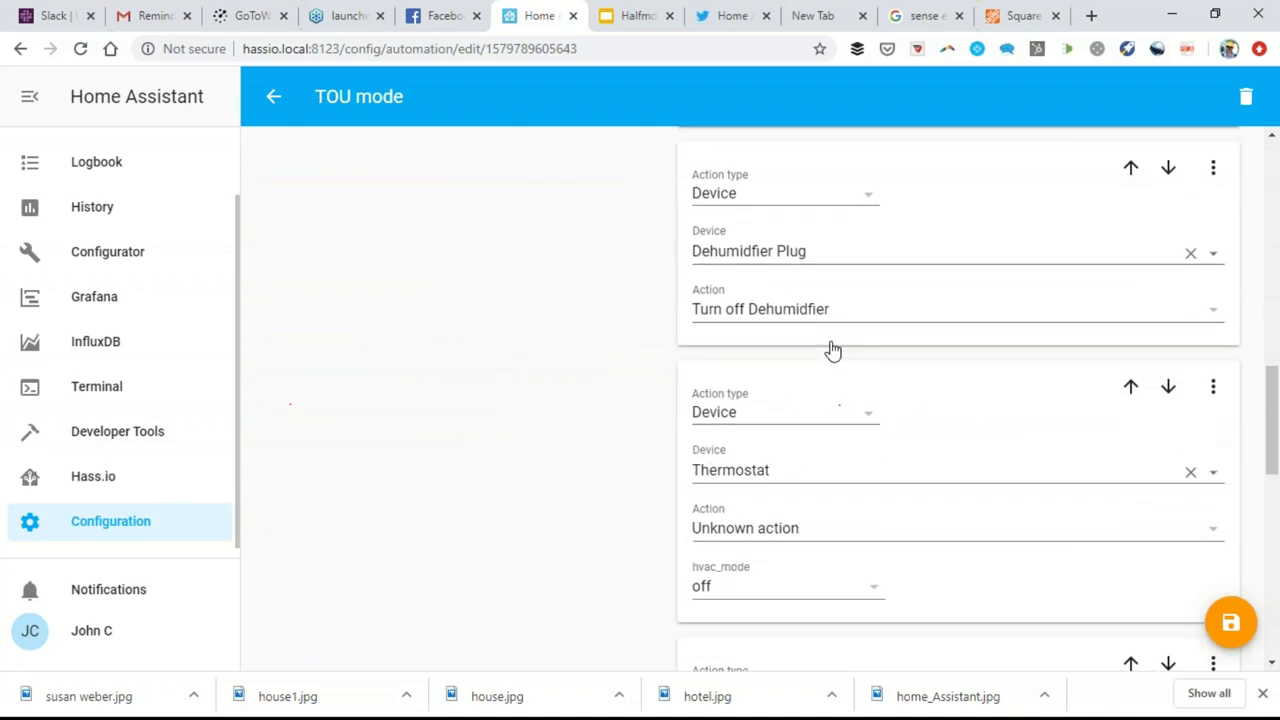
{"action": "scroll", "coordinate": [831, 349], "scroll_direction": "down", "scroll_amount": 2}
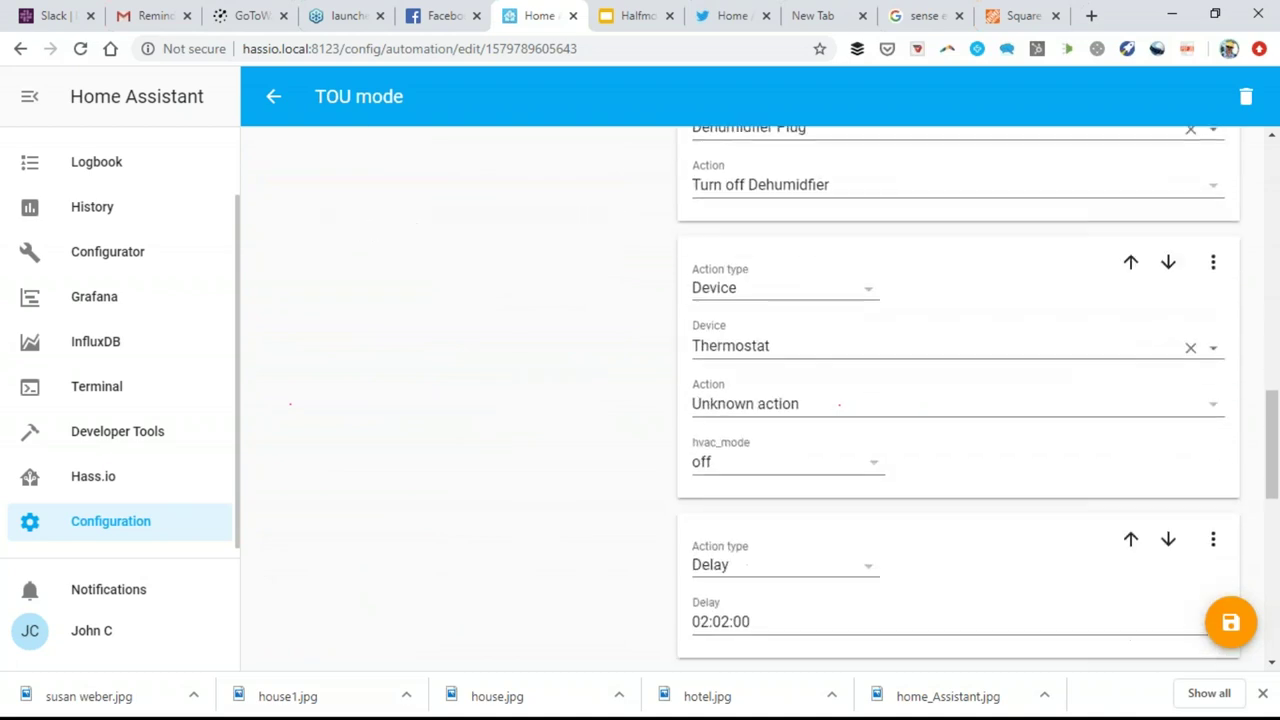
{"action": "scroll", "coordinate": [831, 349], "scroll_direction": "up", "scroll_amount": 5}
{"action": "scroll", "coordinate": [823, 354], "scroll_direction": "up", "scroll_amount": 1}
{"action": "scroll", "coordinate": [823, 354], "scroll_direction": "down", "scroll_amount": 2}
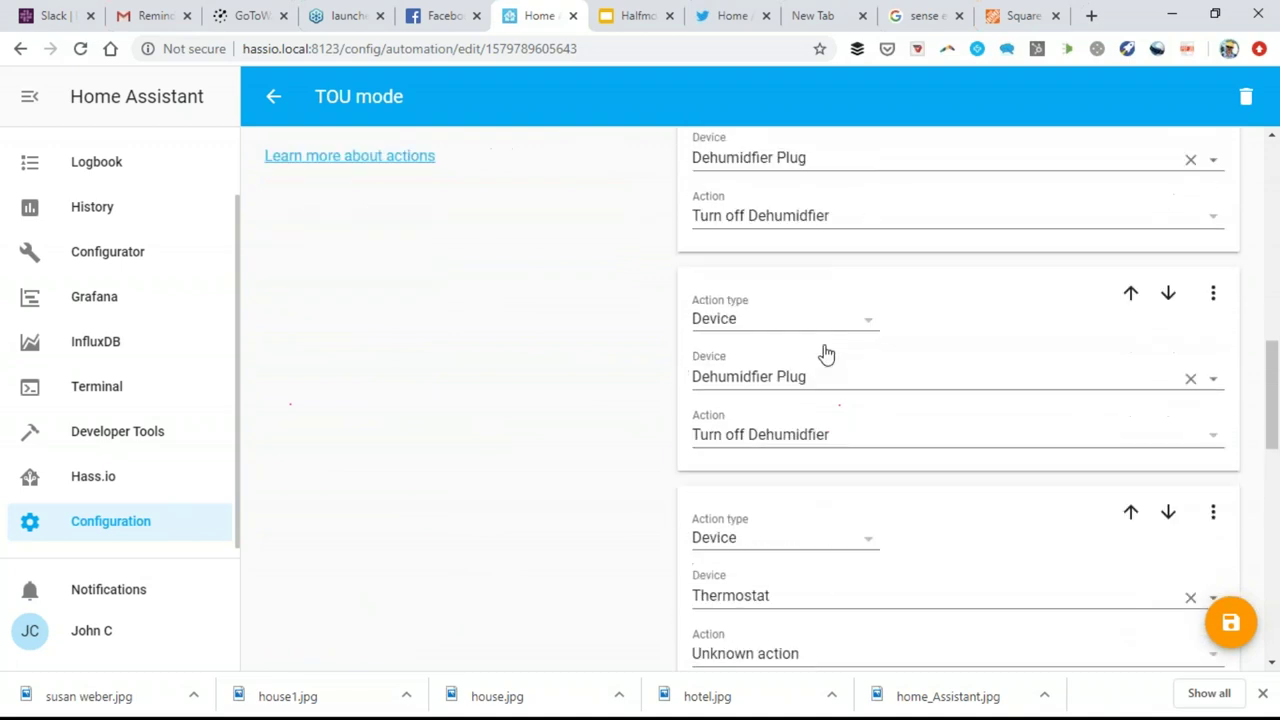
{"action": "left_click", "coordinate": [866, 377]}
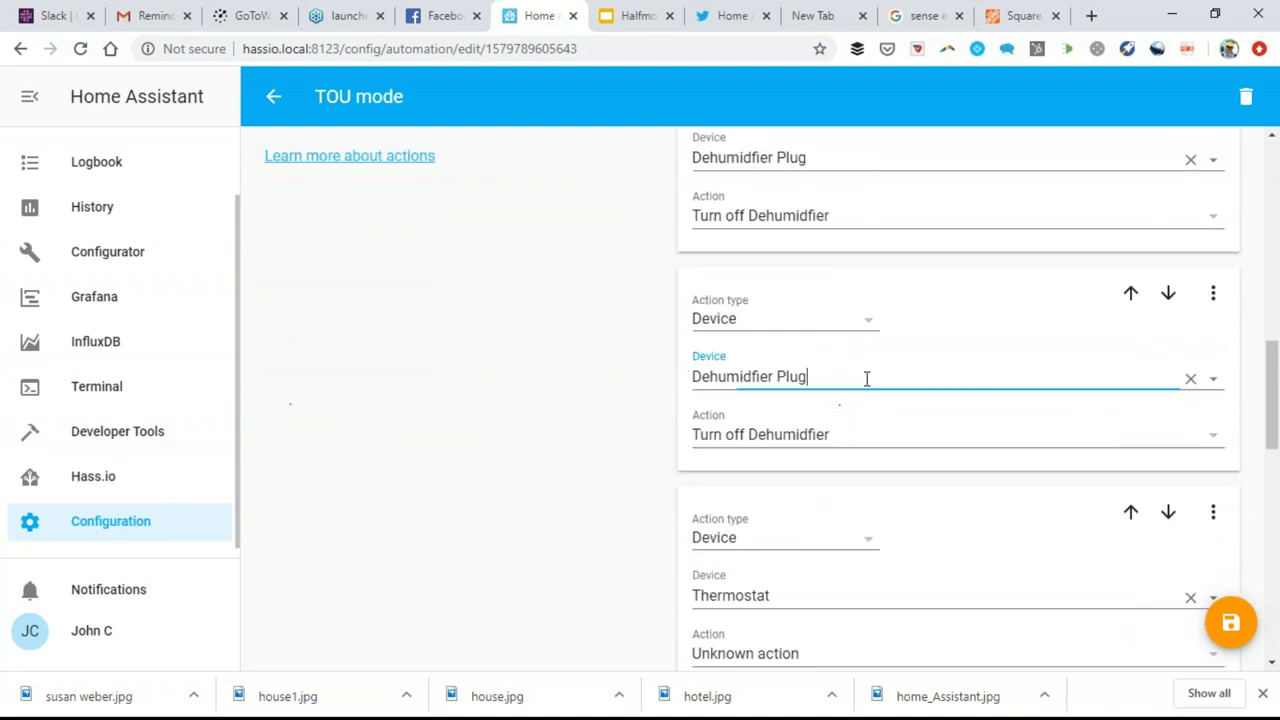
{"action": "left_click", "coordinate": [828, 425]}
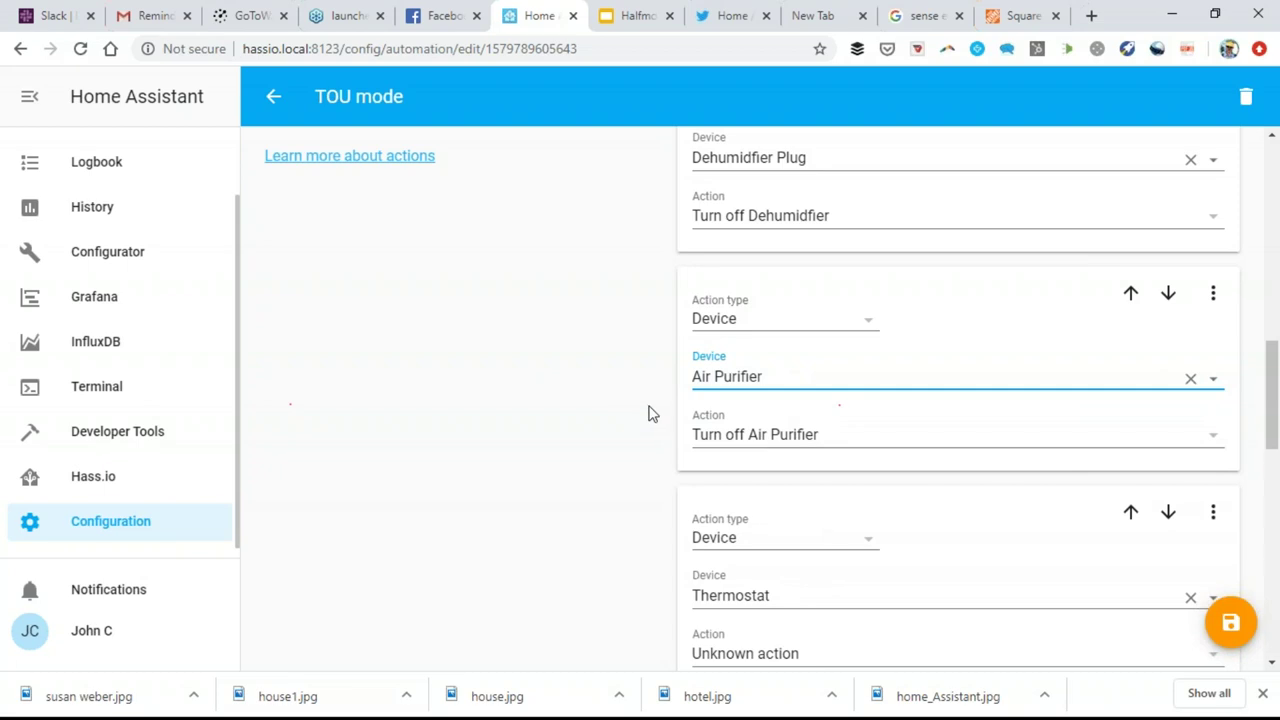
Step: Examine the TOU mode automation's thermostat, delay and turn-on actions, including the final thermostat action's hvac_mode options
{"action": "scroll", "coordinate": [657, 407], "scroll_direction": "down", "scroll_amount": 3}
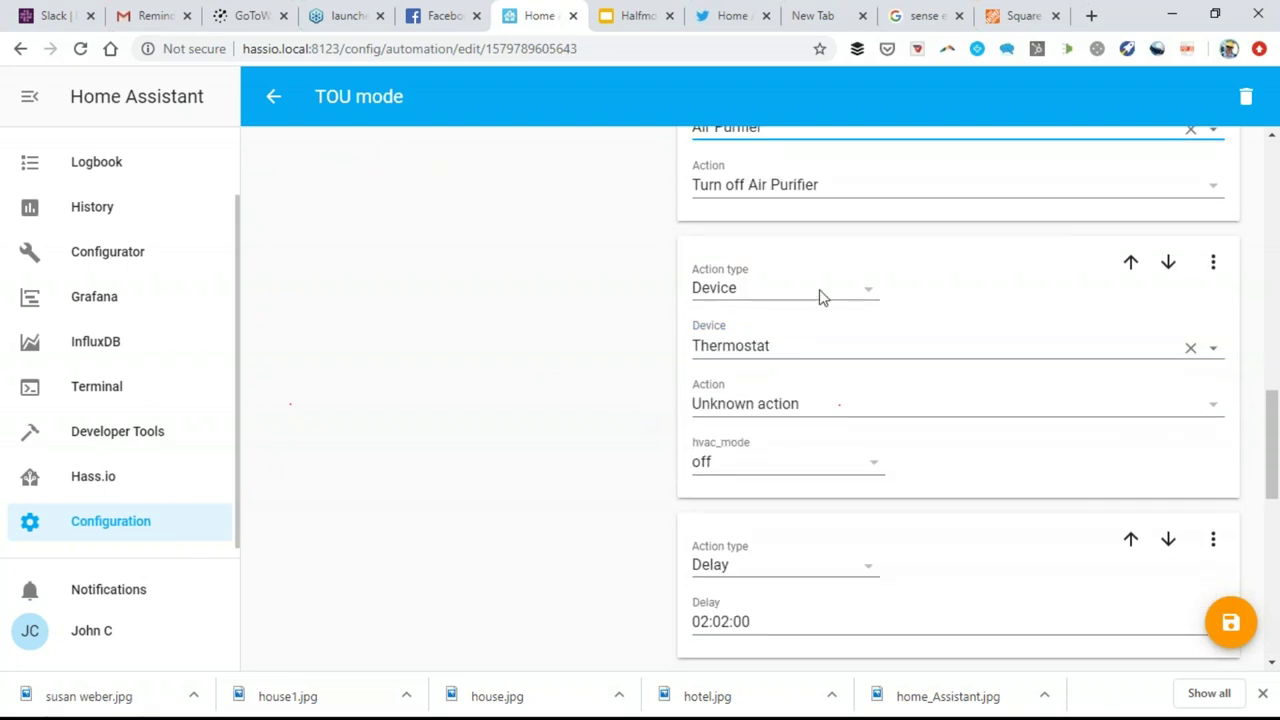
{"action": "scroll", "coordinate": [828, 324], "scroll_direction": "up", "scroll_amount": 1}
{"action": "scroll", "coordinate": [823, 331], "scroll_direction": "down", "scroll_amount": 2}
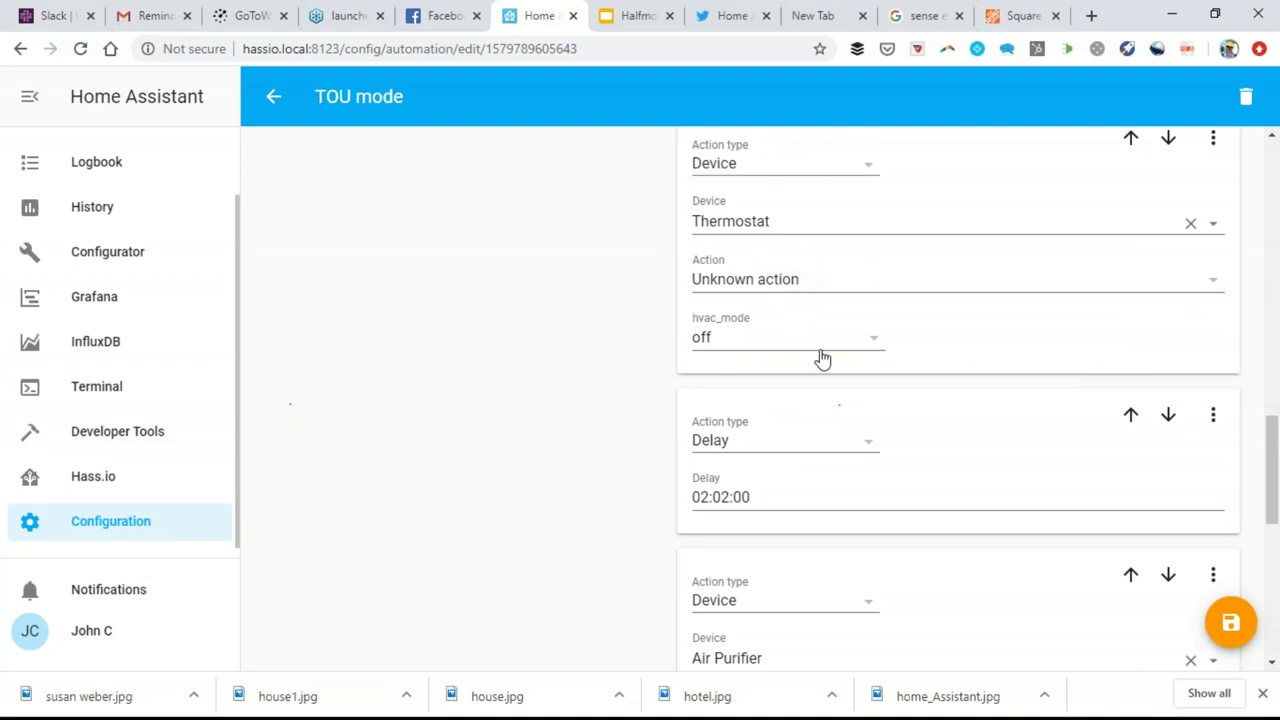
{"action": "scroll", "coordinate": [823, 358], "scroll_direction": "down", "scroll_amount": 2}
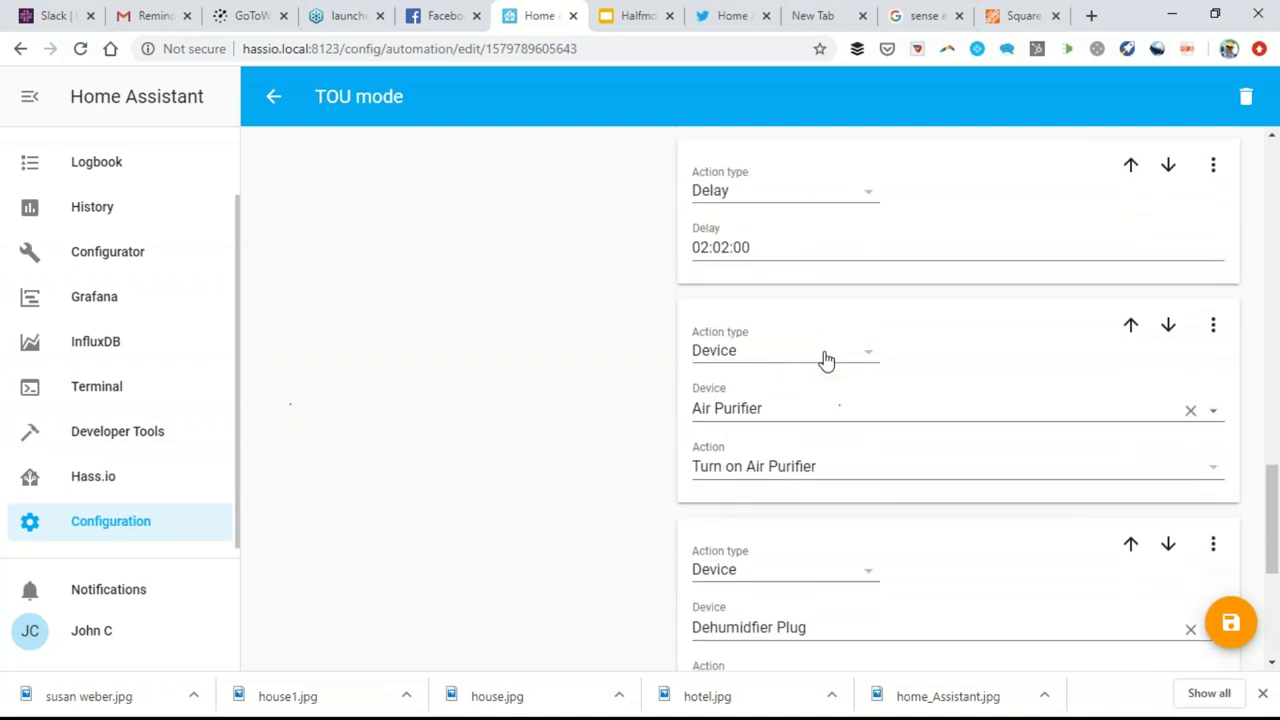
{"action": "scroll", "coordinate": [826, 360], "scroll_direction": "down", "scroll_amount": 2}
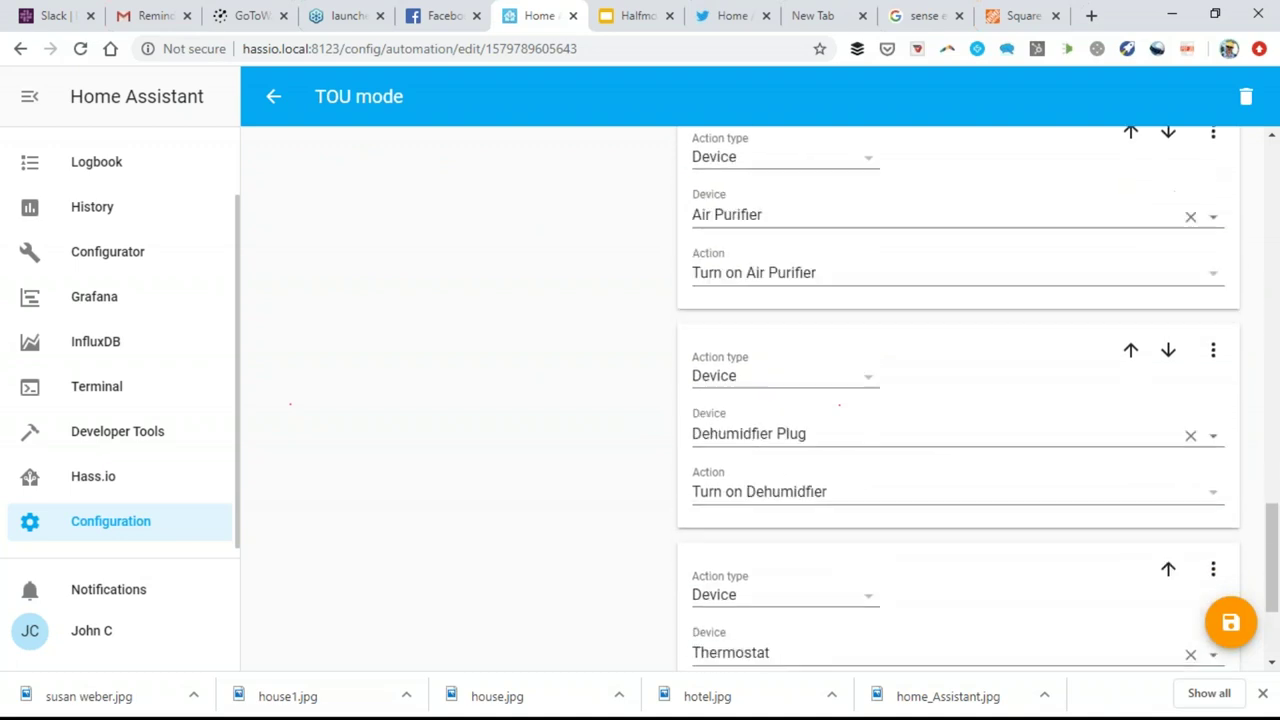
{"action": "scroll", "coordinate": [826, 360], "scroll_direction": "up", "scroll_amount": 1}
{"action": "scroll", "coordinate": [839, 405], "scroll_direction": "down", "scroll_amount": 2}
{"action": "scroll", "coordinate": [830, 400], "scroll_direction": "down", "scroll_amount": 1}
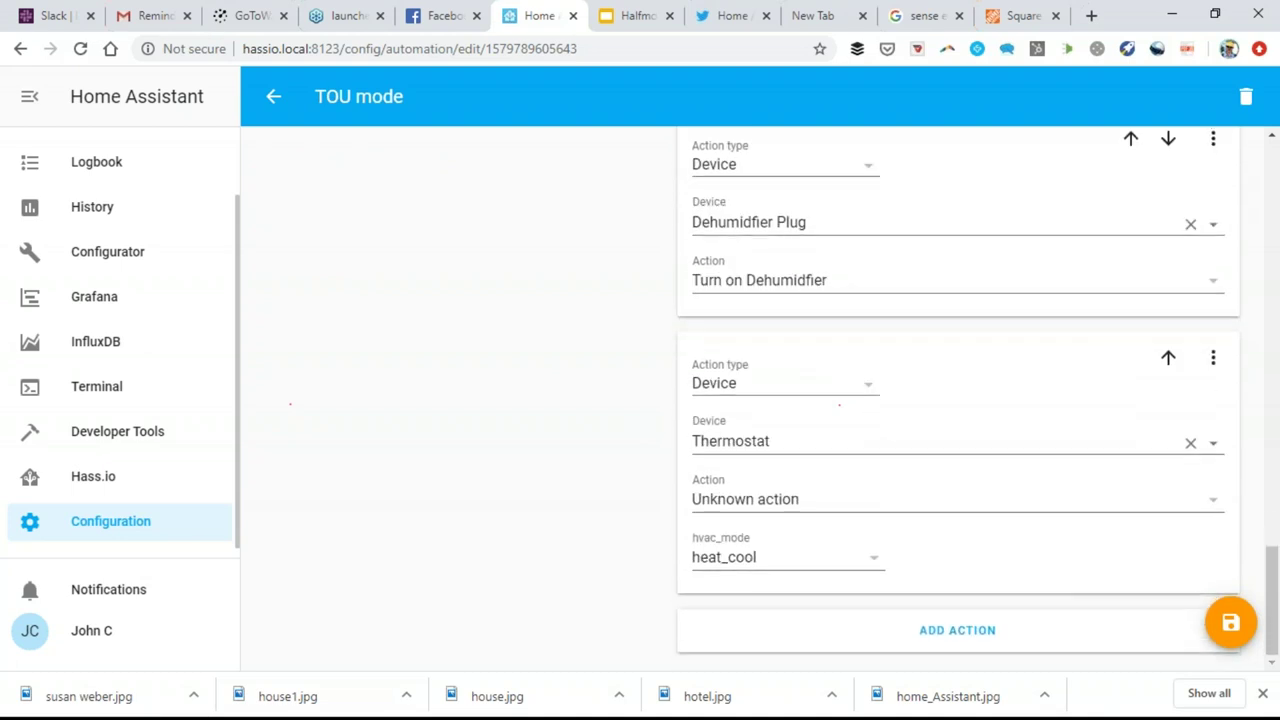
{"action": "left_click", "coordinate": [830, 560]}
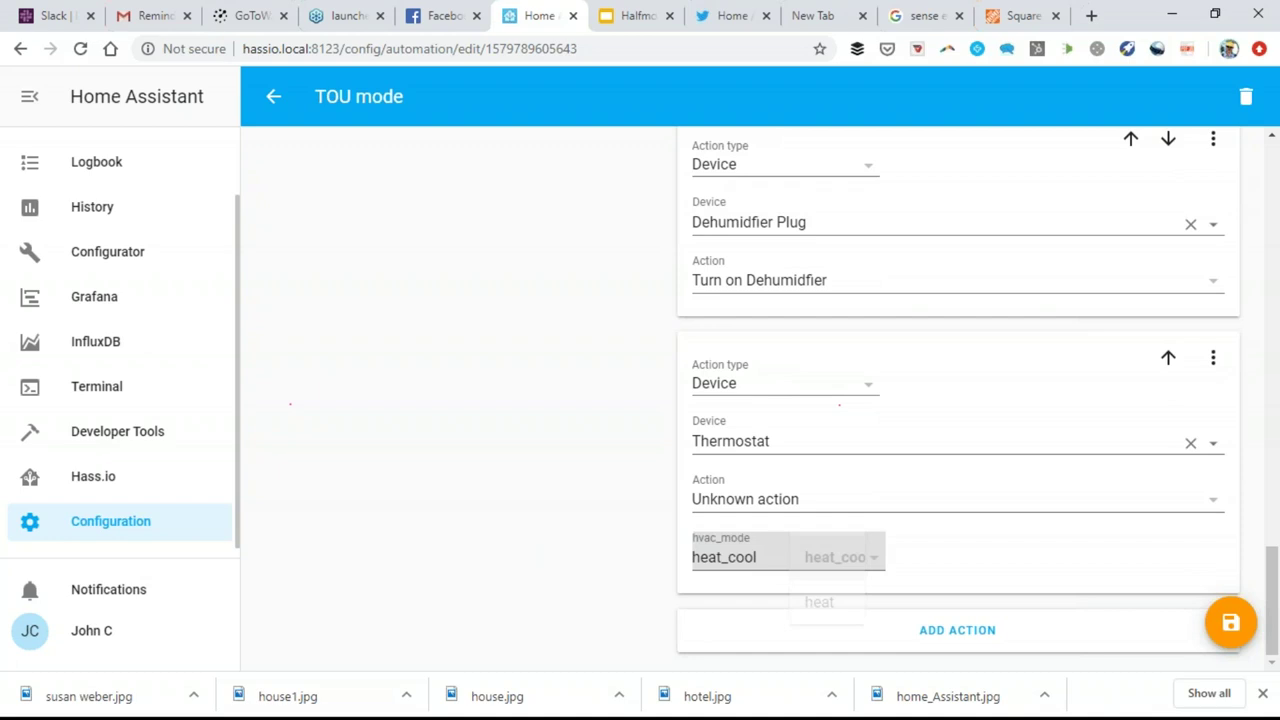
{"action": "left_click", "coordinate": [795, 556]}
Step: Leave the TOU mode automation editor and discard the unsaved changes
{"action": "scroll", "coordinate": [628, 512], "scroll_direction": "up", "scroll_amount": 4}
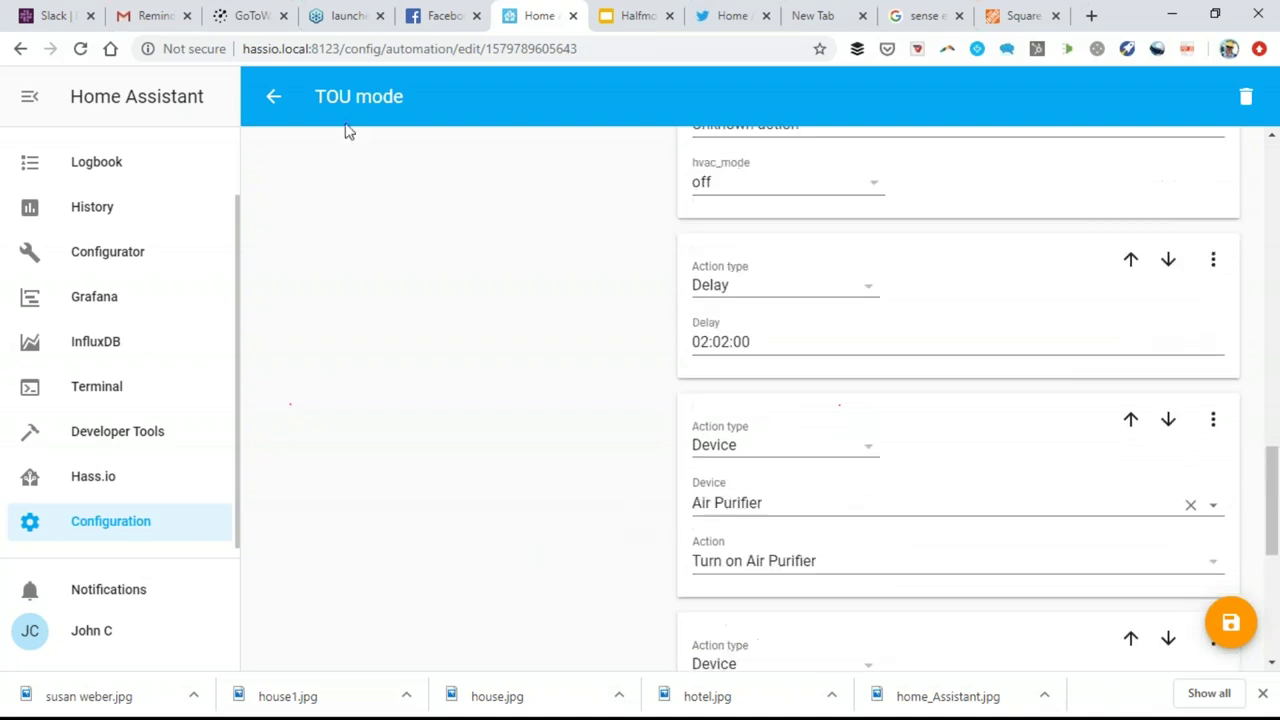
{"action": "key", "text": "alt+Left"}
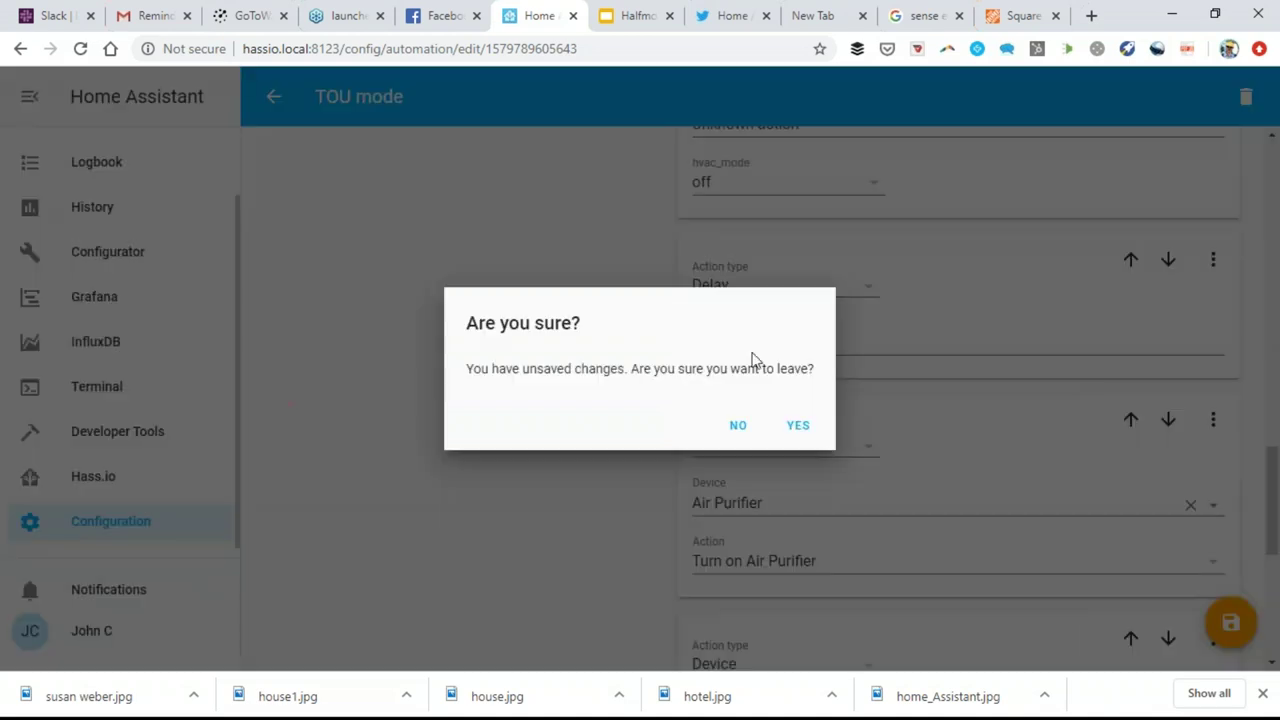
{"action": "left_click", "coordinate": [806, 437]}
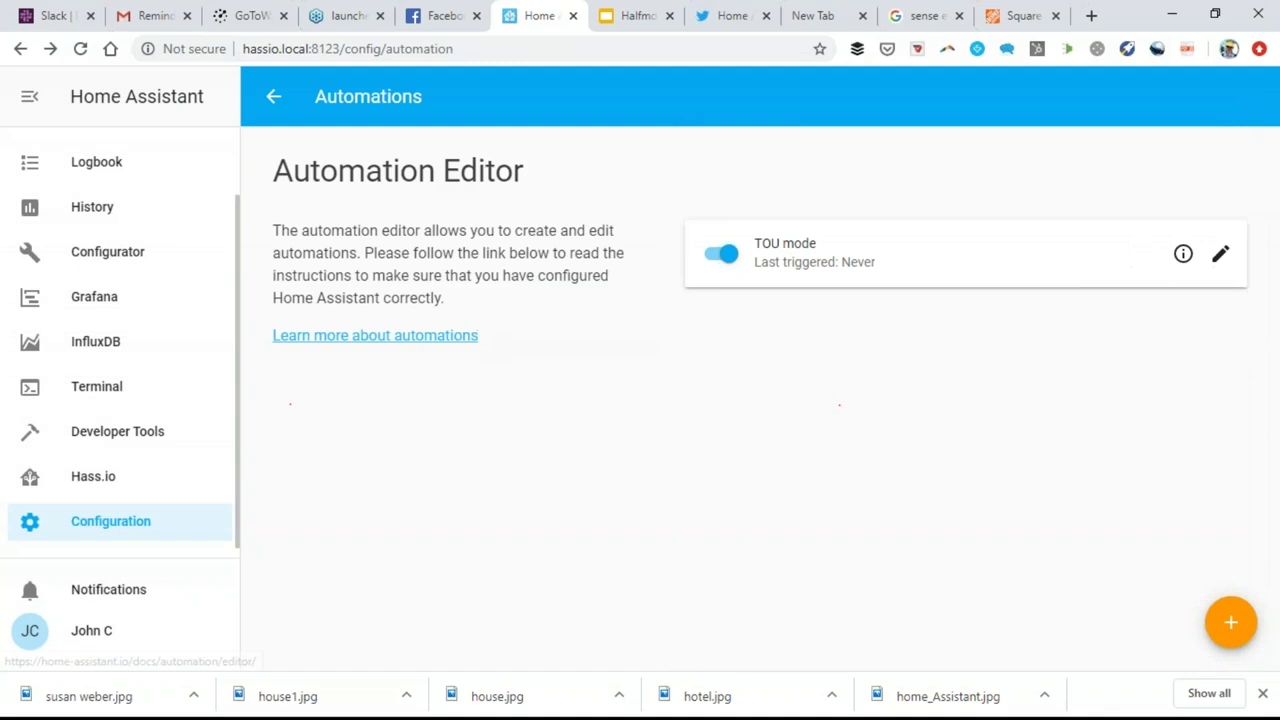
Step: Open Grafana, reload the page and open the Home Power dashboard to view its power graph
{"action": "left_click", "coordinate": [92, 162]}
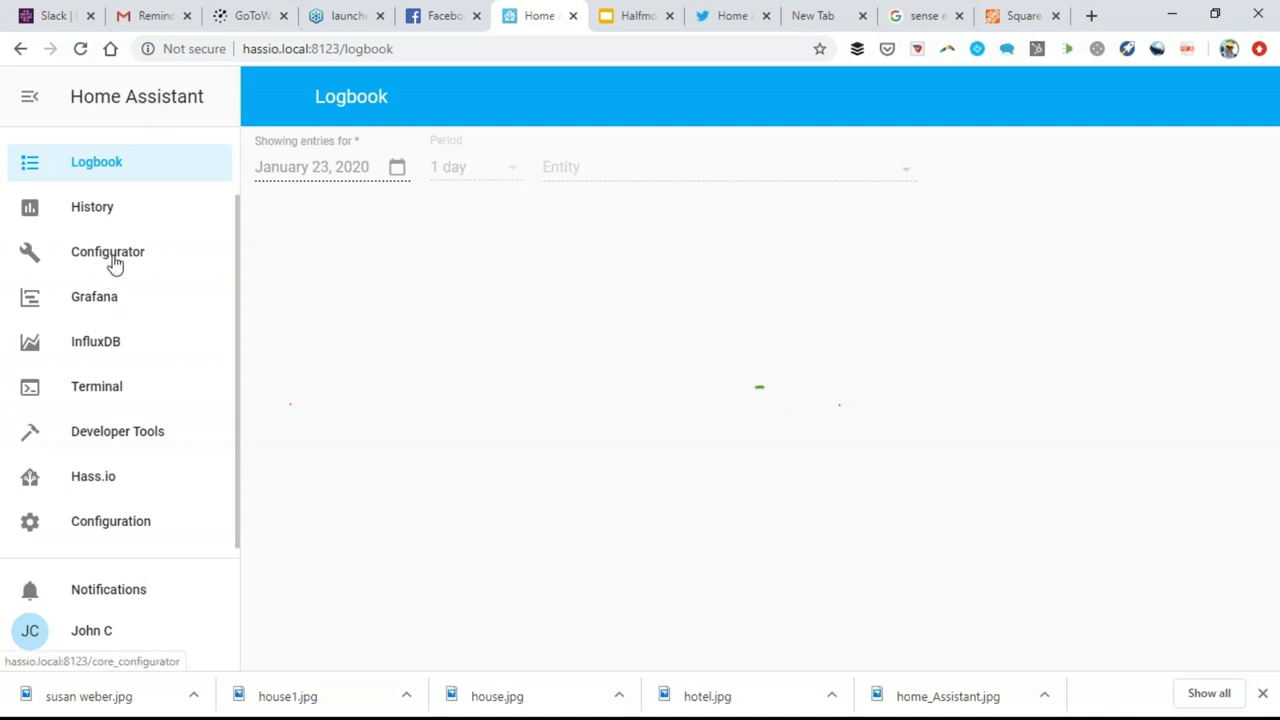
{"action": "left_click", "coordinate": [104, 304]}
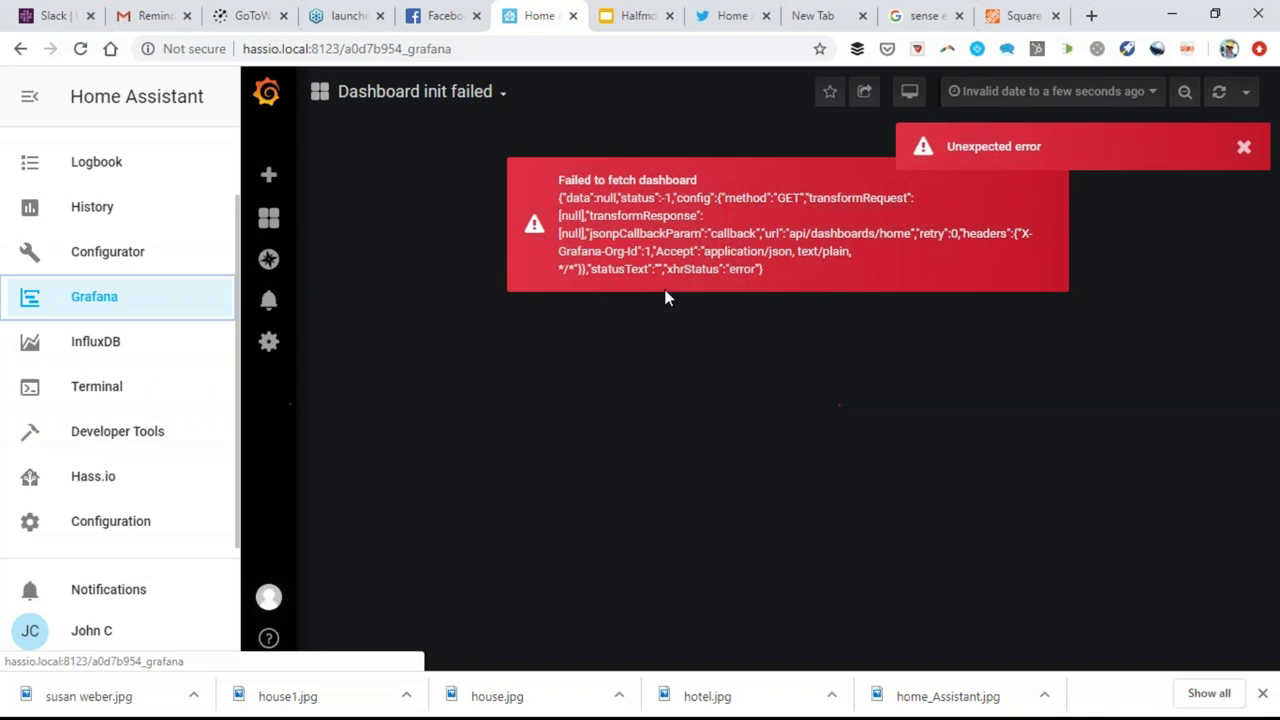
{"action": "mouse_move", "coordinate": [282, 241]}
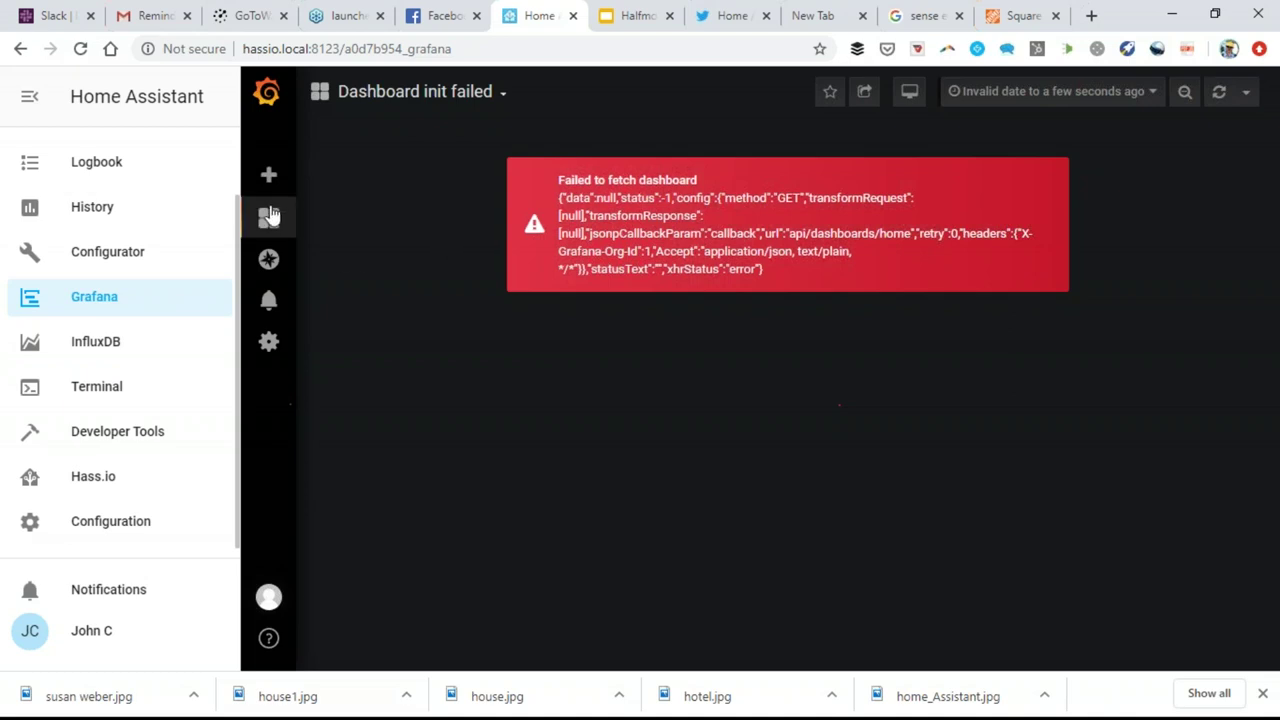
{"action": "mouse_move", "coordinate": [268, 218]}
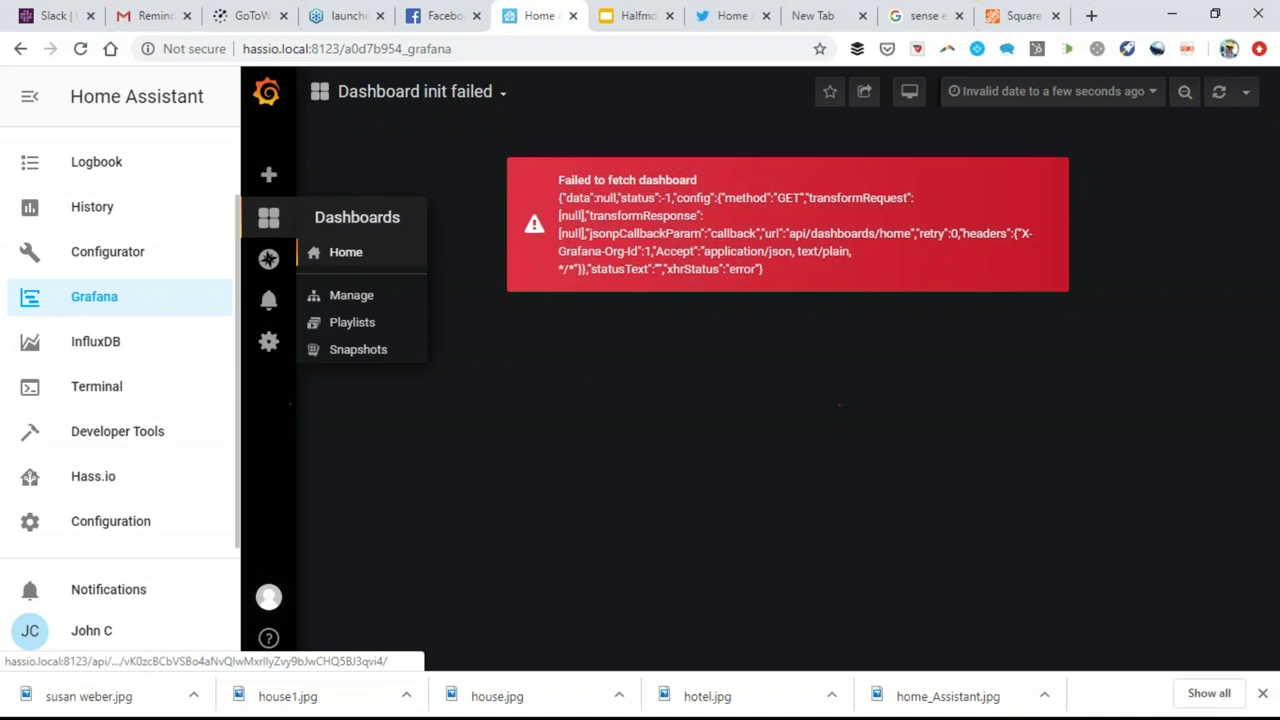
{"action": "left_click", "coordinate": [386, 44]}
{"action": "key", "text": "Return"}
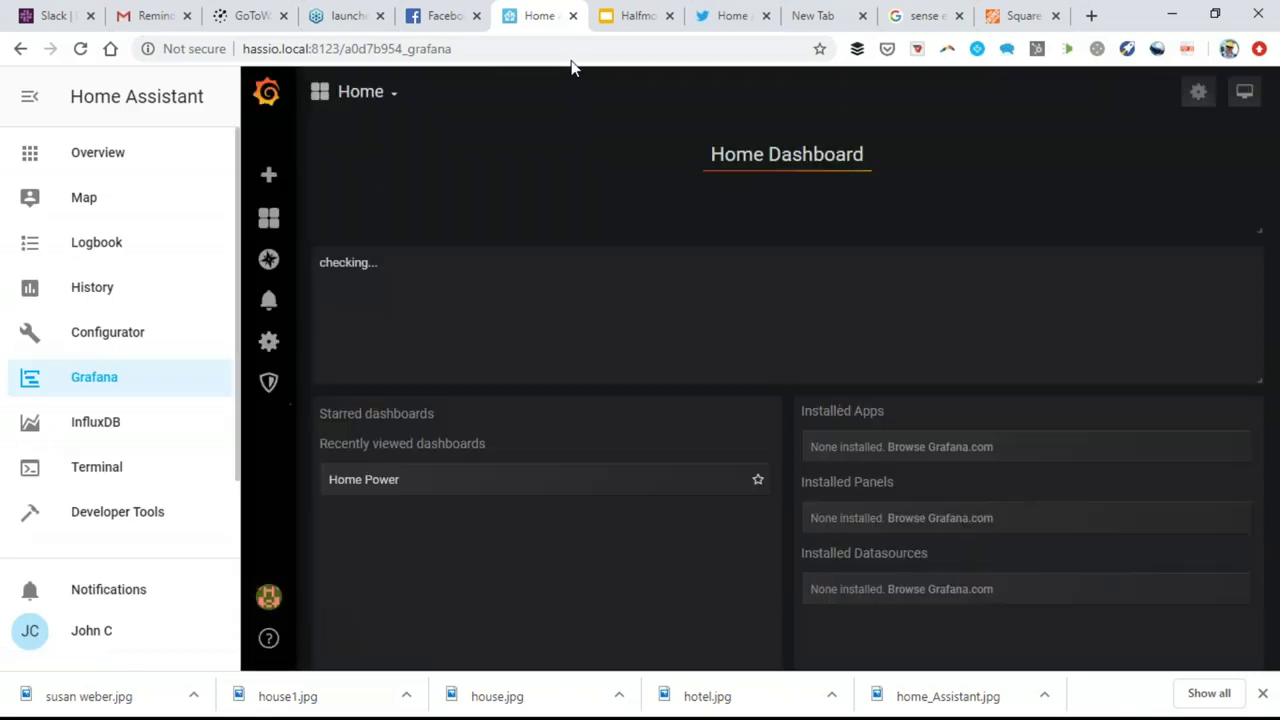
{"action": "left_click", "coordinate": [383, 494]}
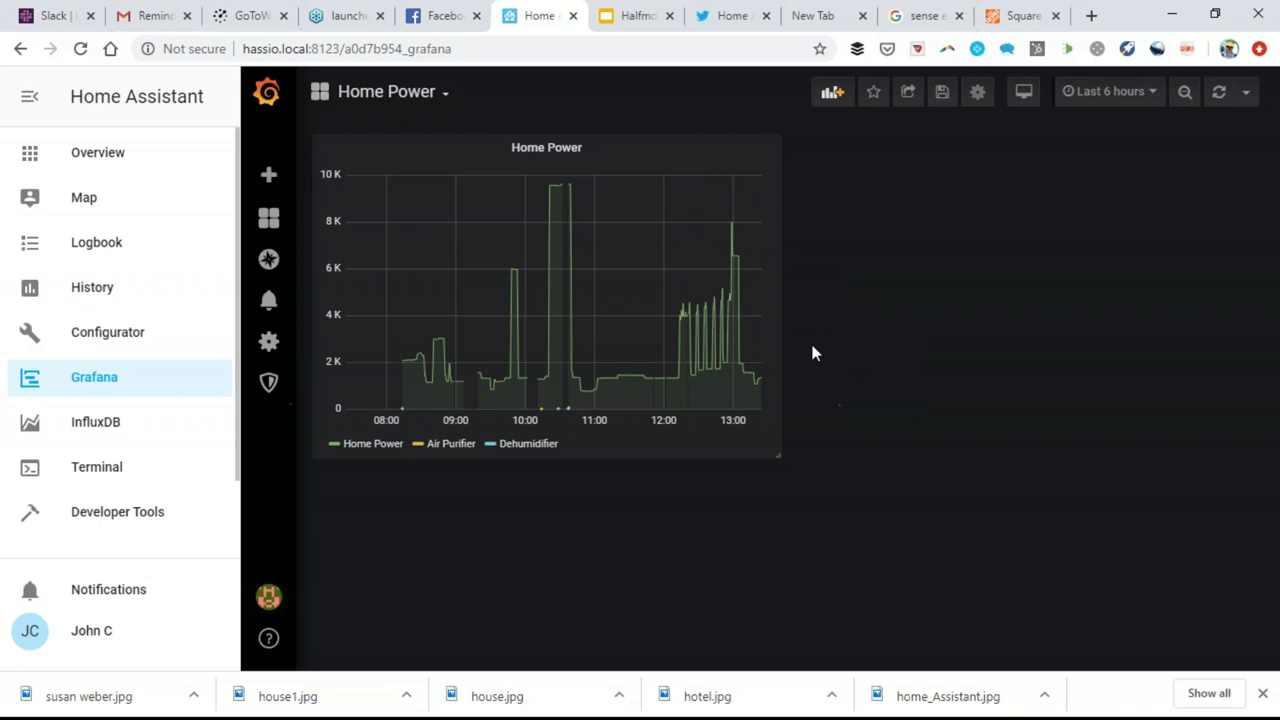
Step: Open the Overview dashboard and examine the Laundry Room power readings and the thermostat card
{"action": "left_click", "coordinate": [115, 159]}
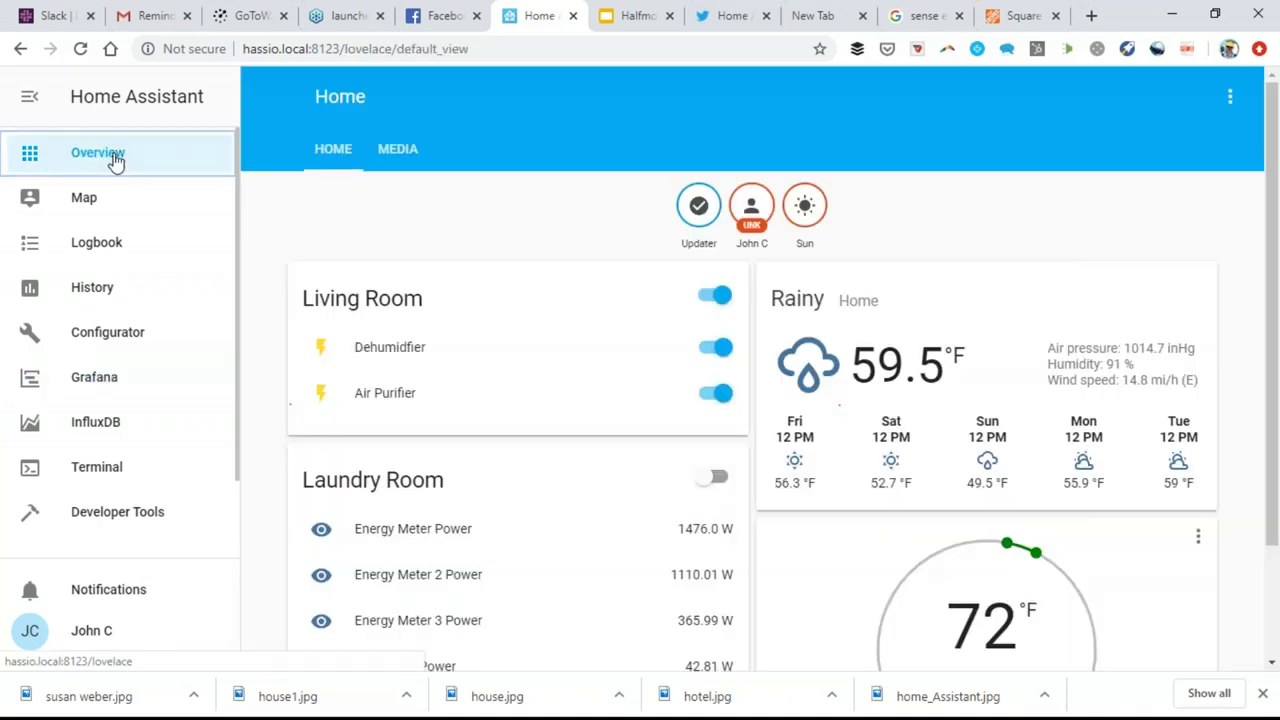
{"action": "scroll", "coordinate": [591, 297], "scroll_direction": "down", "scroll_amount": 1}
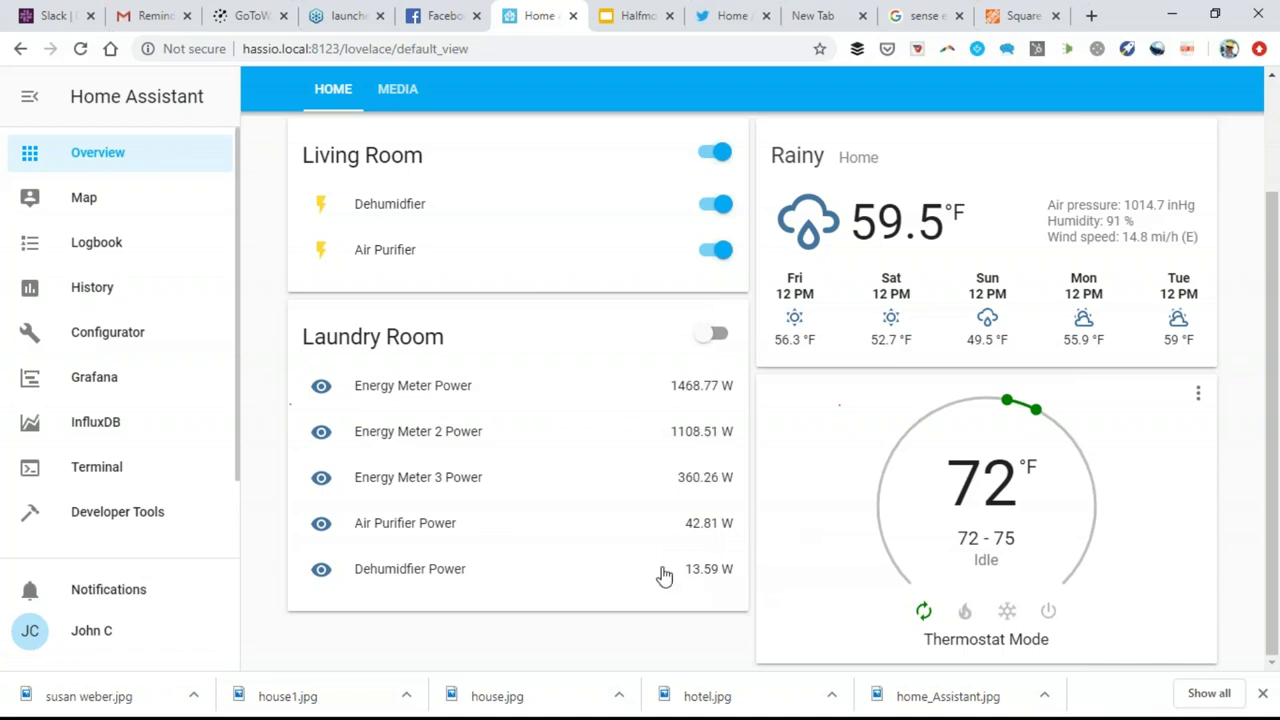
{"action": "scroll", "coordinate": [700, 380], "scroll_direction": "up", "scroll_amount": 3}
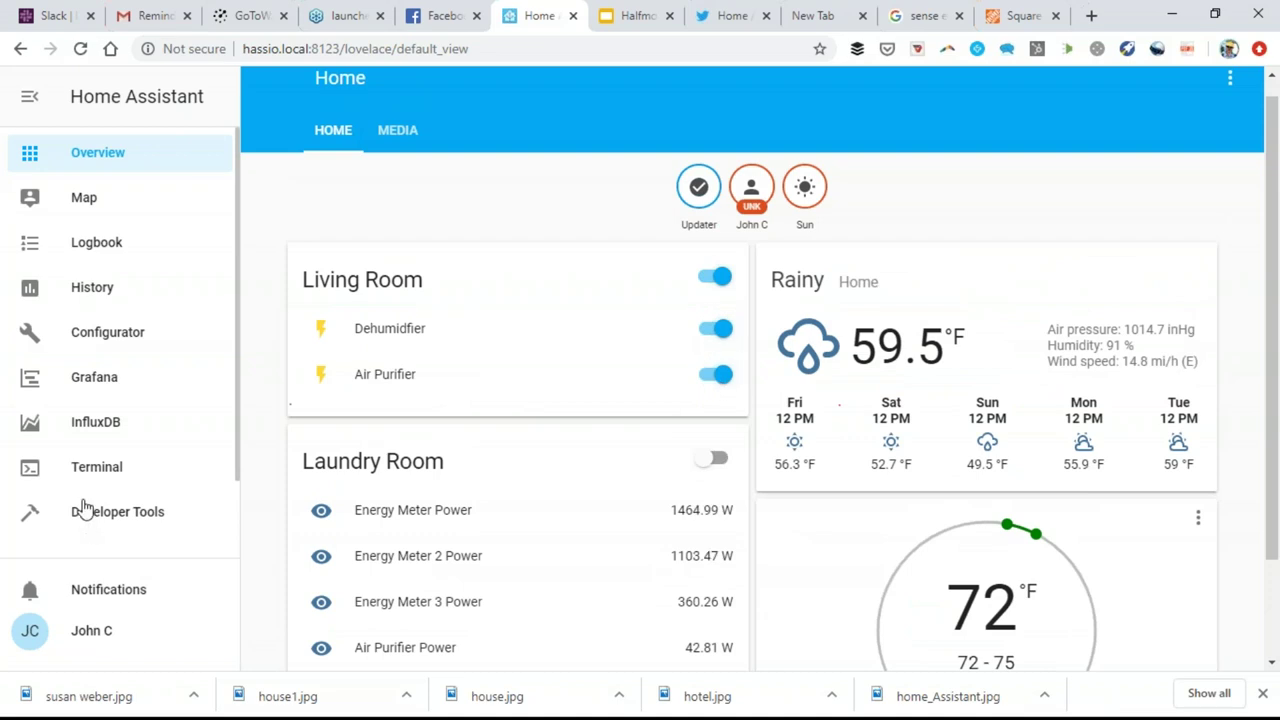
{"action": "scroll", "coordinate": [134, 466], "scroll_direction": "down", "scroll_amount": 4}
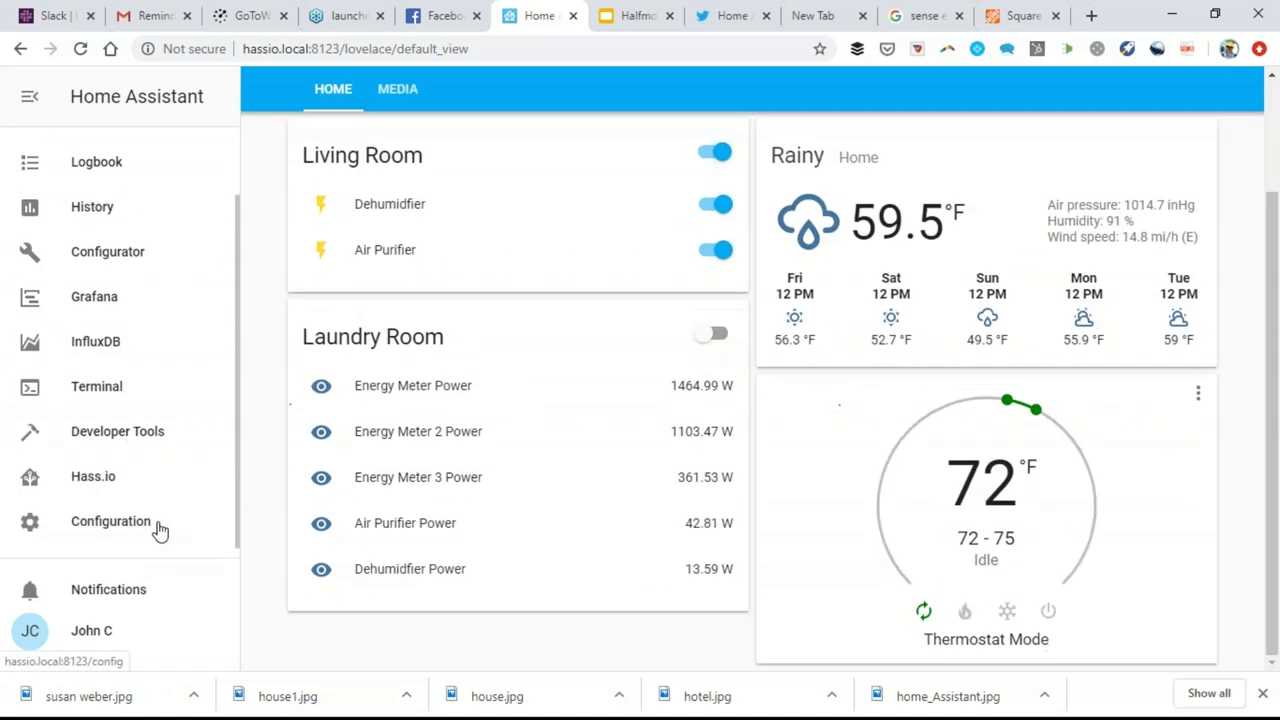
Step: Go to the automations configuration and start a new blank automation, skipping the Almond text suggestion
{"action": "left_click", "coordinate": [146, 531]}
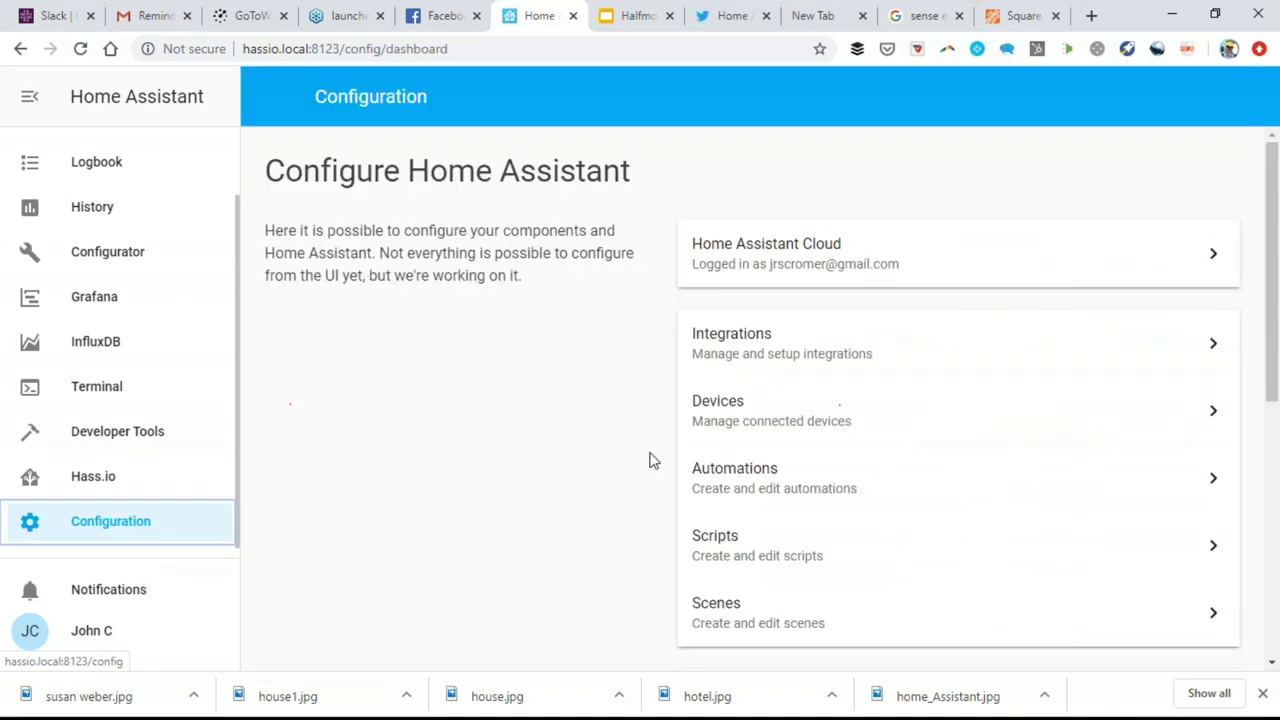
{"action": "scroll", "coordinate": [651, 460], "scroll_direction": "down", "scroll_amount": 2}
{"action": "left_click", "coordinate": [695, 372]}
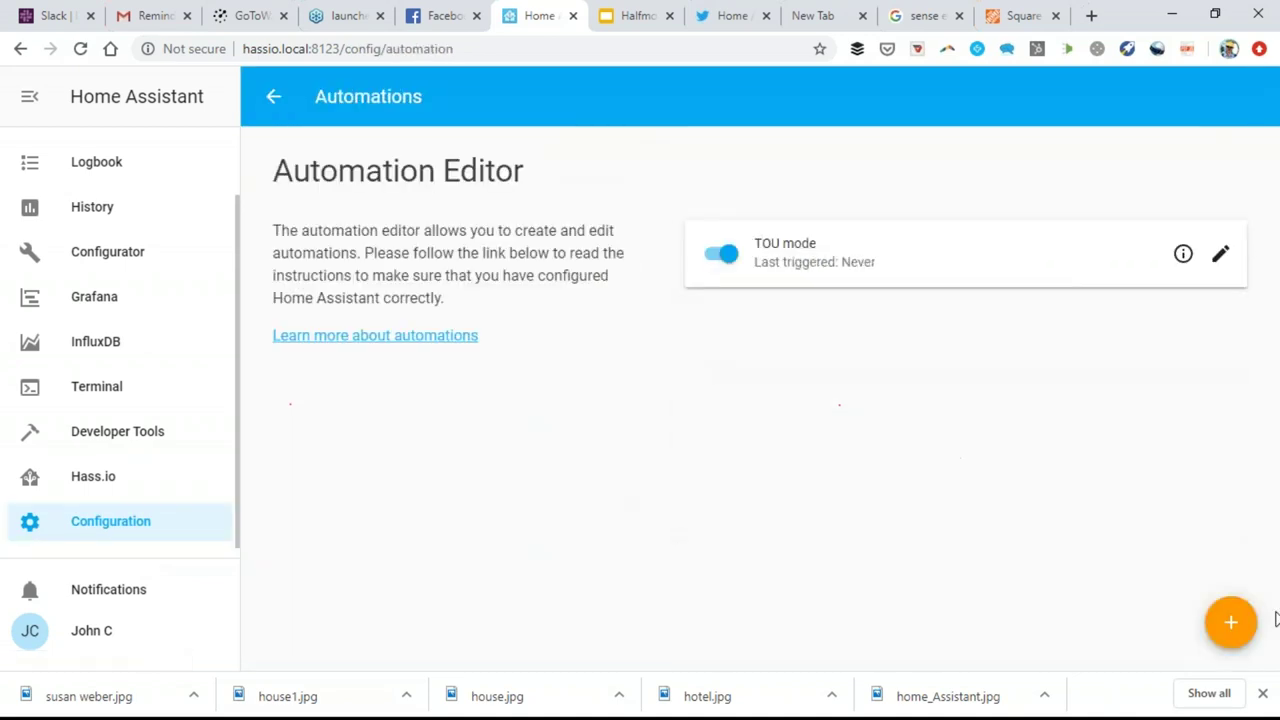
{"action": "left_click", "coordinate": [1232, 624]}
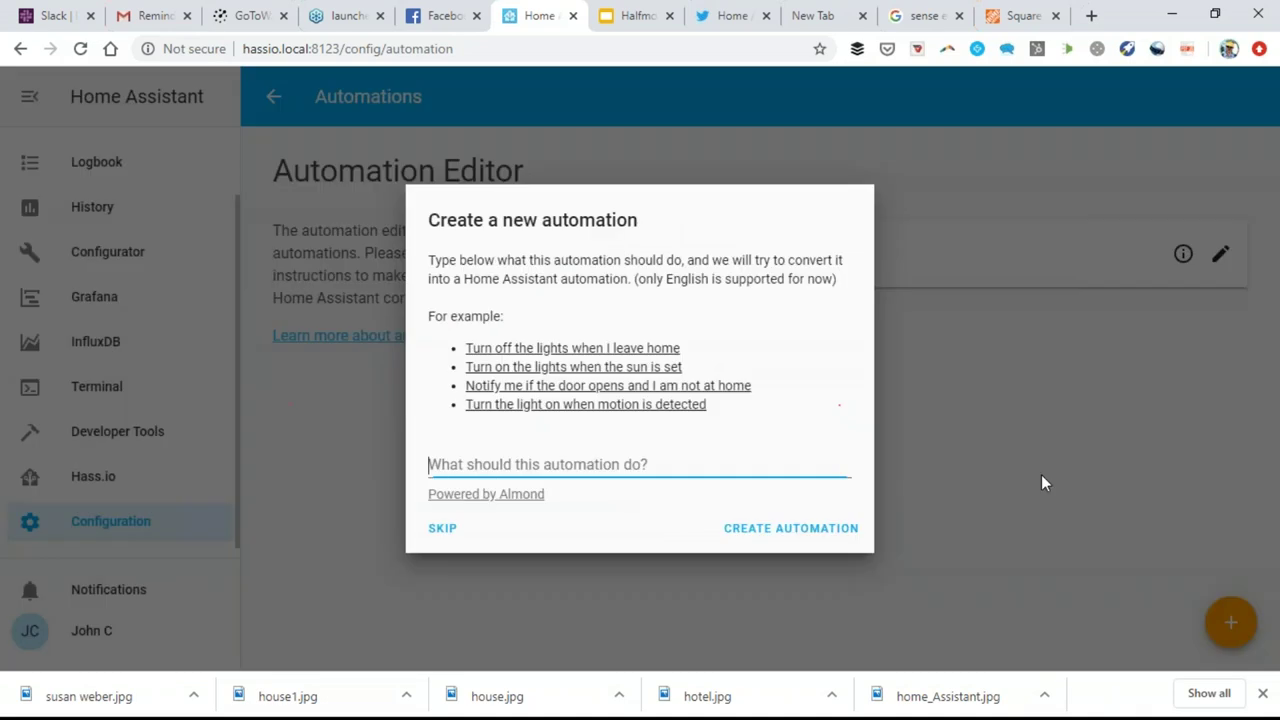
{"action": "left_click", "coordinate": [446, 530]}
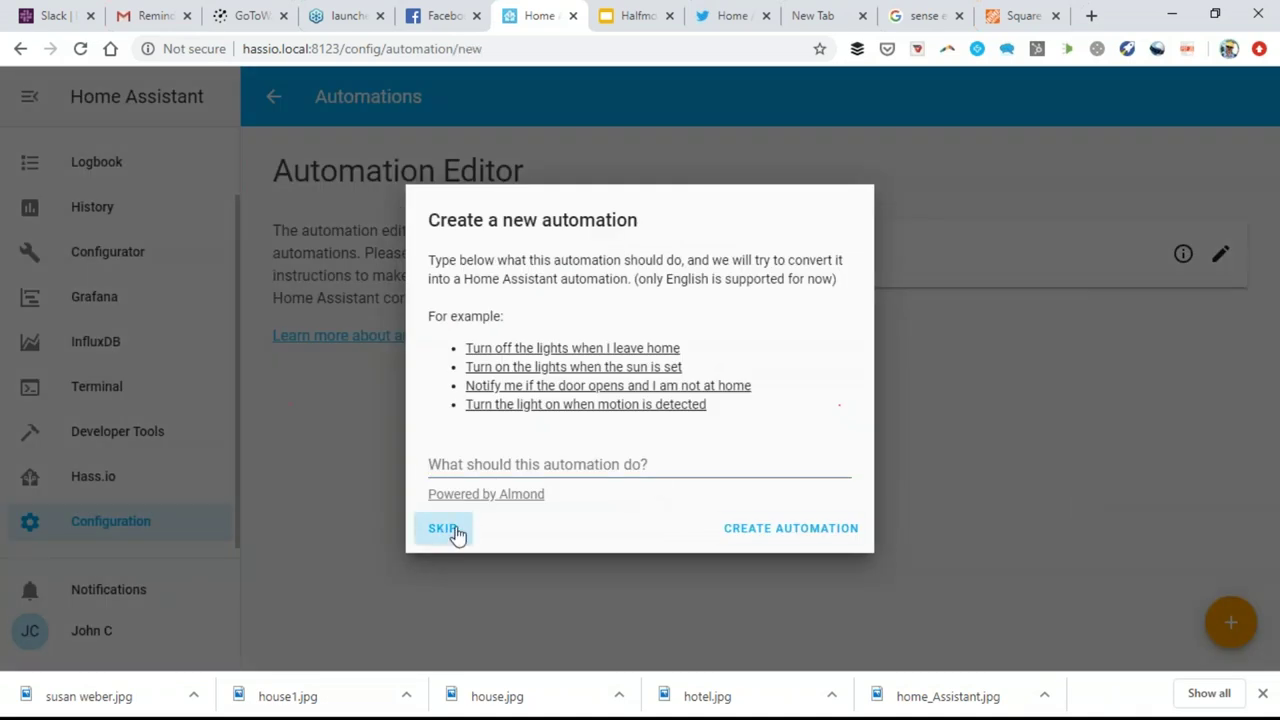
Step: Name the new automation "Home Power Level" and describe it as "Load level above 3kW"
{"action": "left_click_drag", "start_coordinate": [808, 270], "coordinate": [563, 277]}
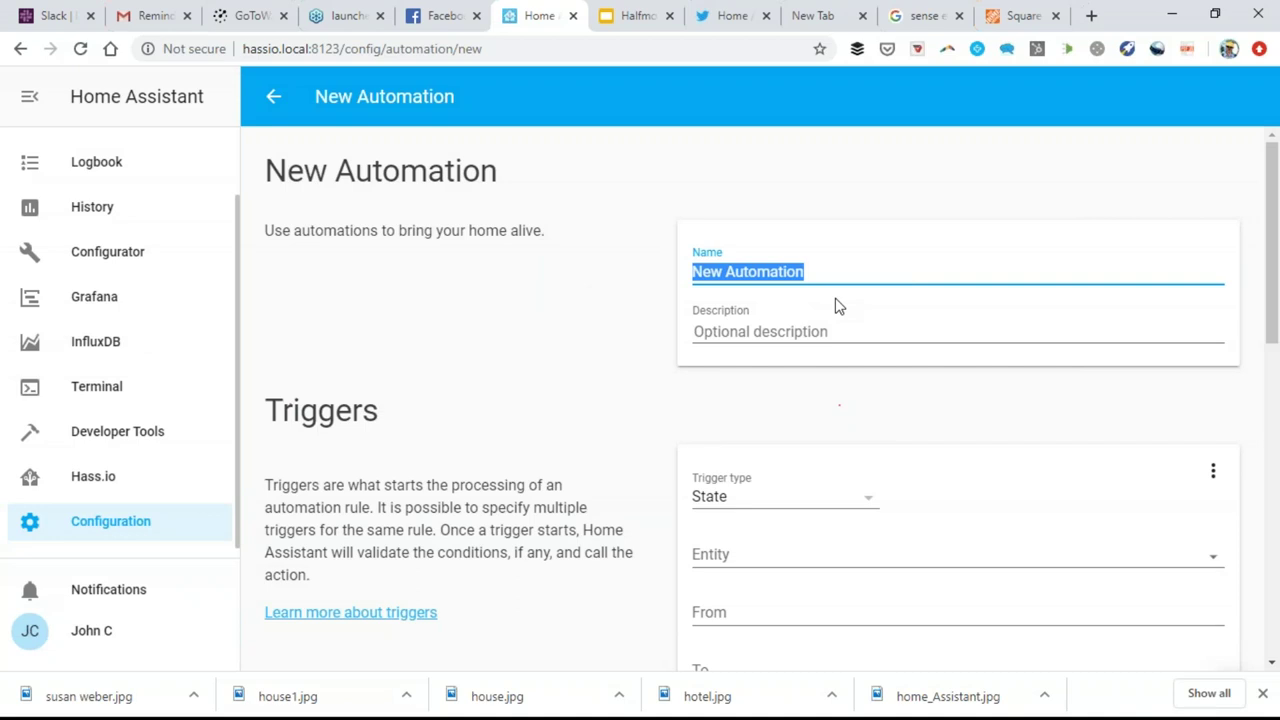
{"action": "type", "text": "Home Power Level"}
{"action": "key", "text": "Tab"}
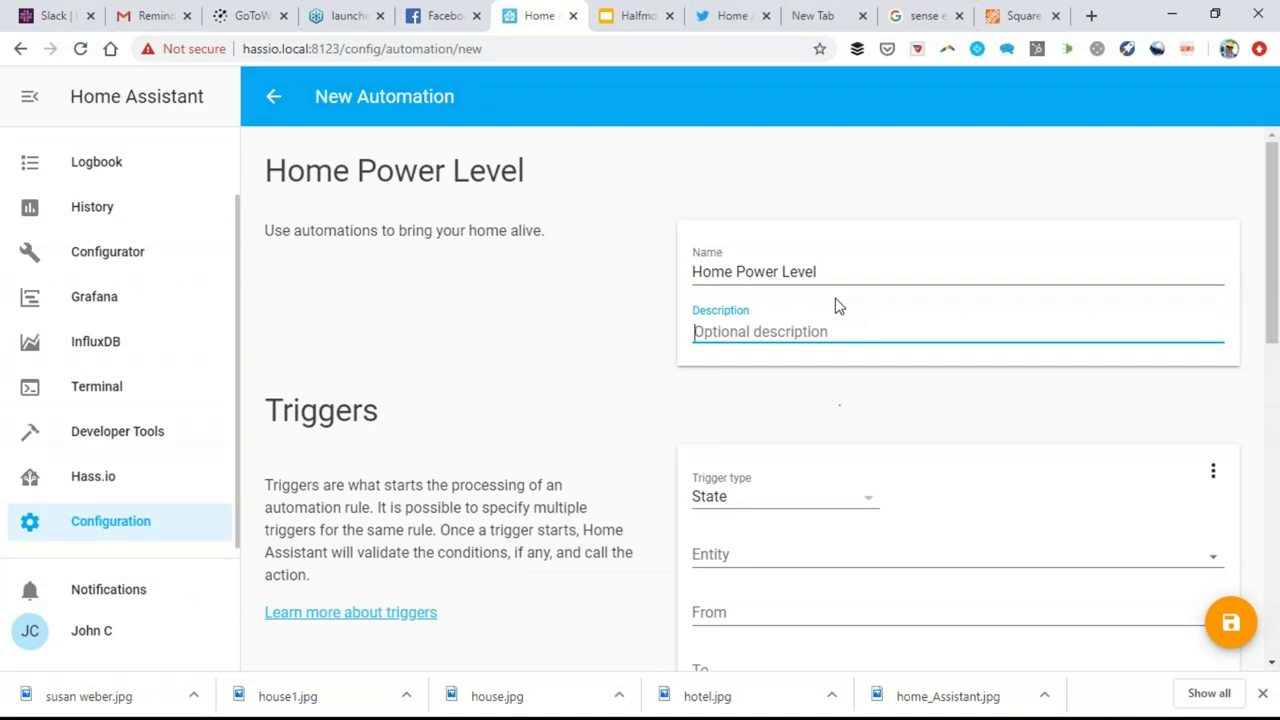
{"action": "type", "text": "Load level"}
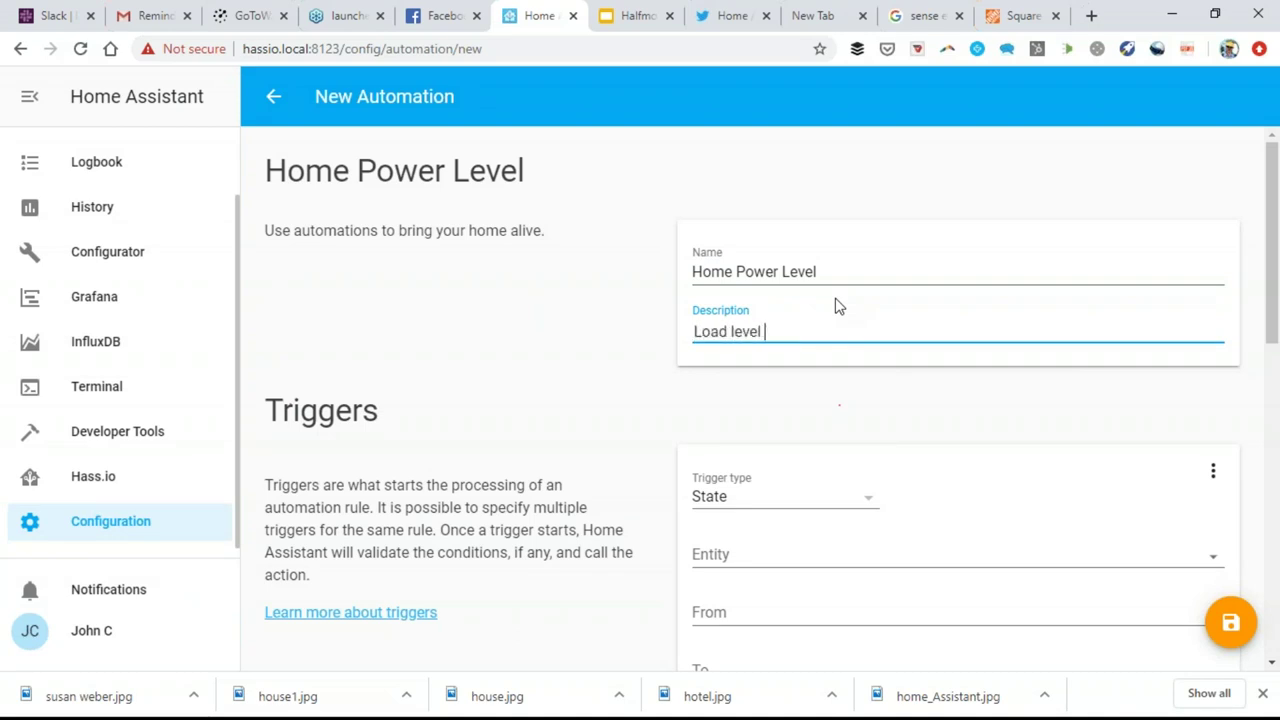
{"action": "type", "text": " above 3kW"}
Step: Change the trigger type to Device and choose the Energy Meter as its device
{"action": "scroll", "coordinate": [643, 349], "scroll_direction": "down", "scroll_amount": 3}
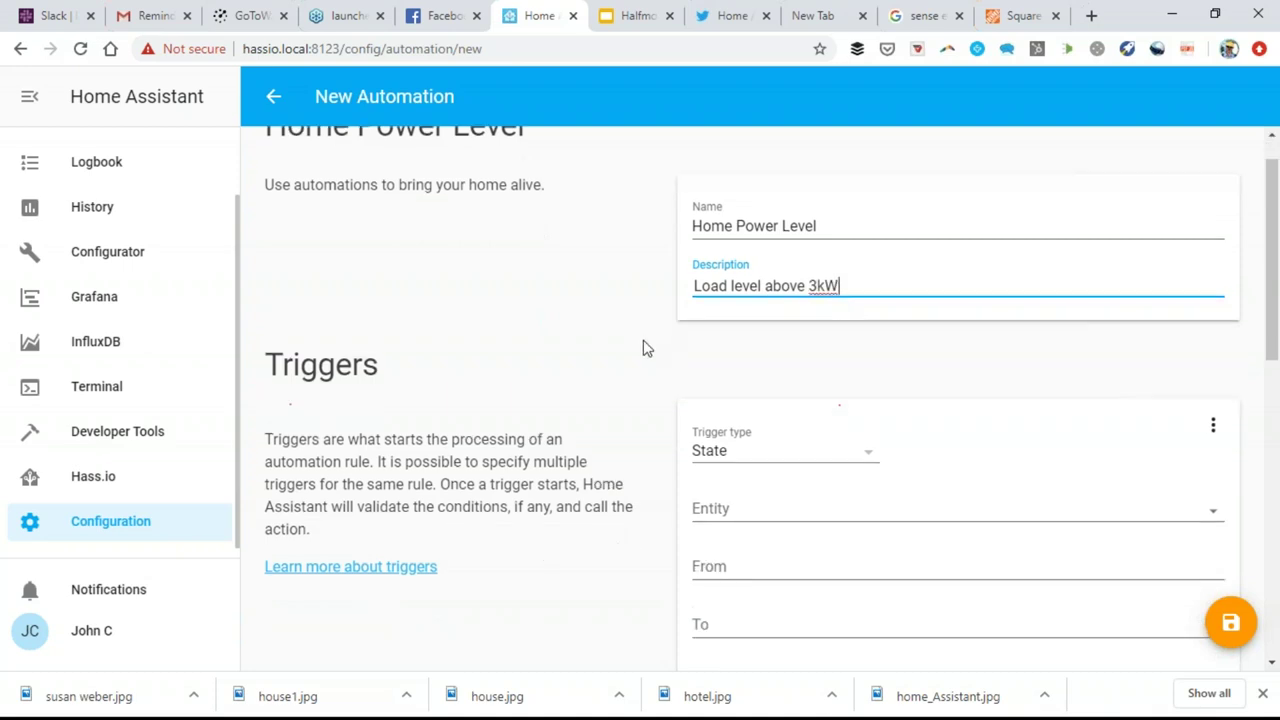
{"action": "left_click", "coordinate": [789, 257]}
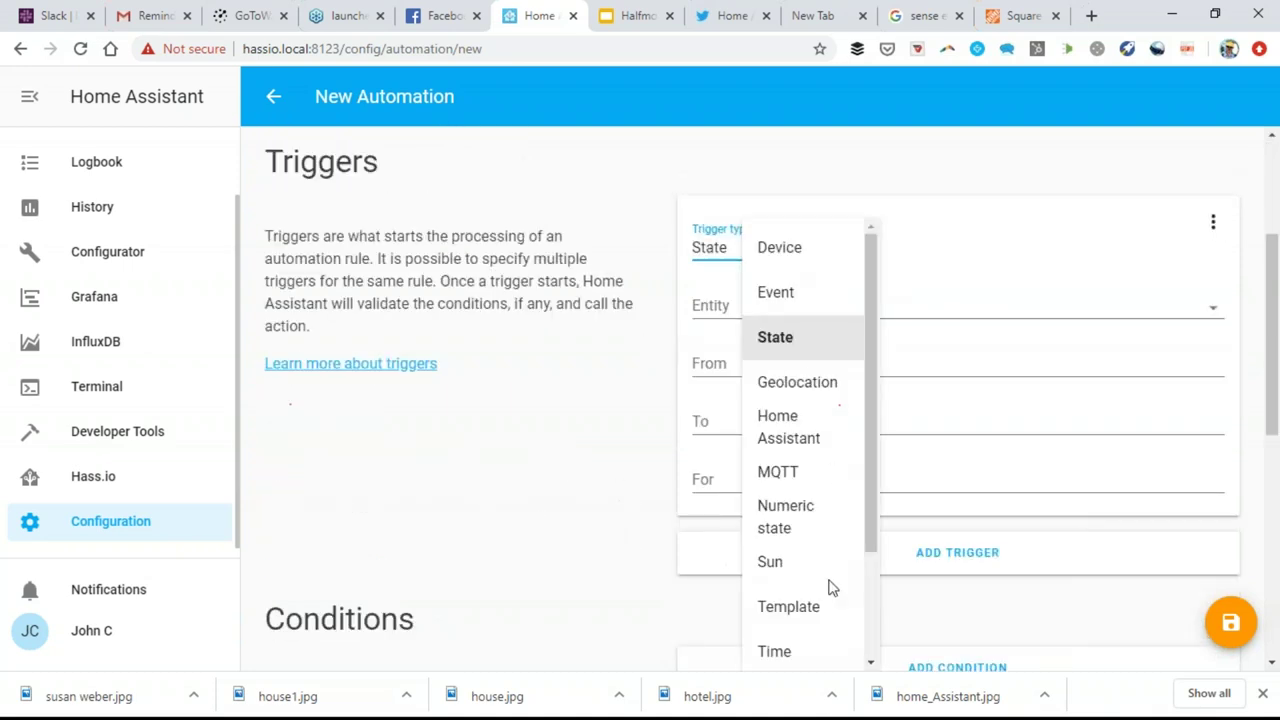
{"action": "scroll", "coordinate": [831, 570], "scroll_direction": "down", "scroll_amount": 3}
{"action": "scroll", "coordinate": [814, 485], "scroll_direction": "up", "scroll_amount": 3}
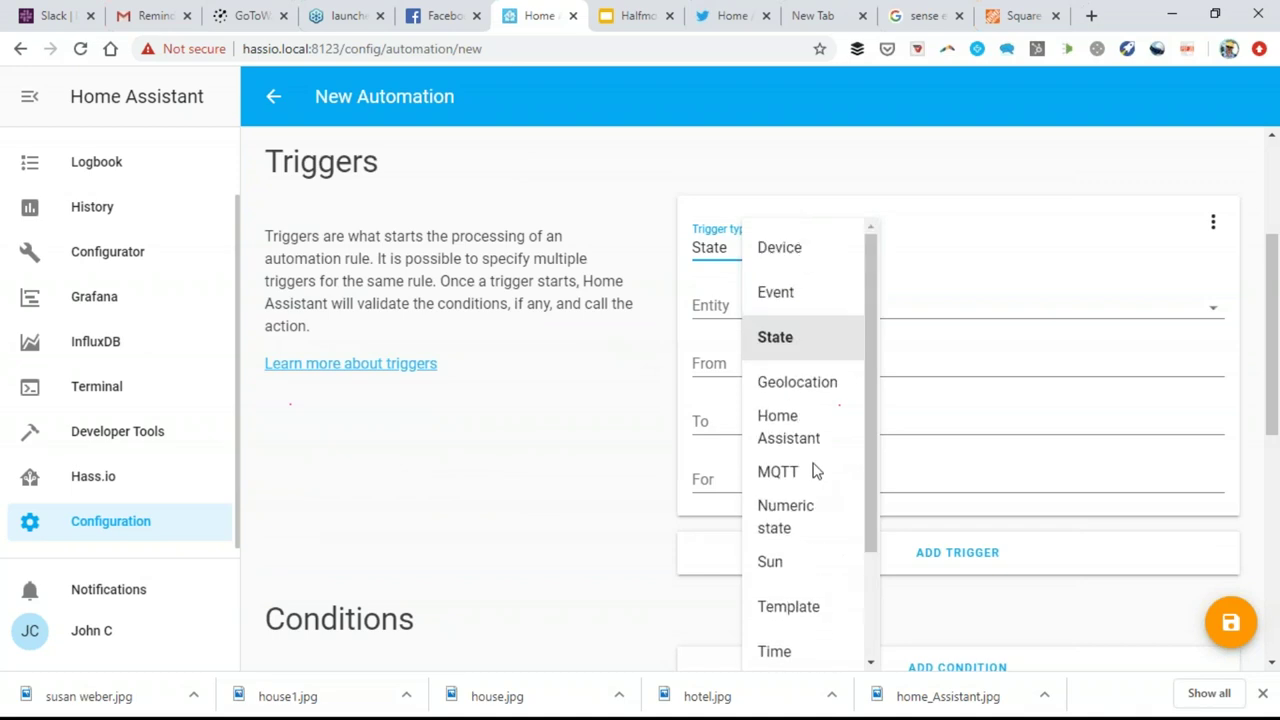
{"action": "left_click", "coordinate": [798, 247]}
{"action": "left_click", "coordinate": [750, 307]}
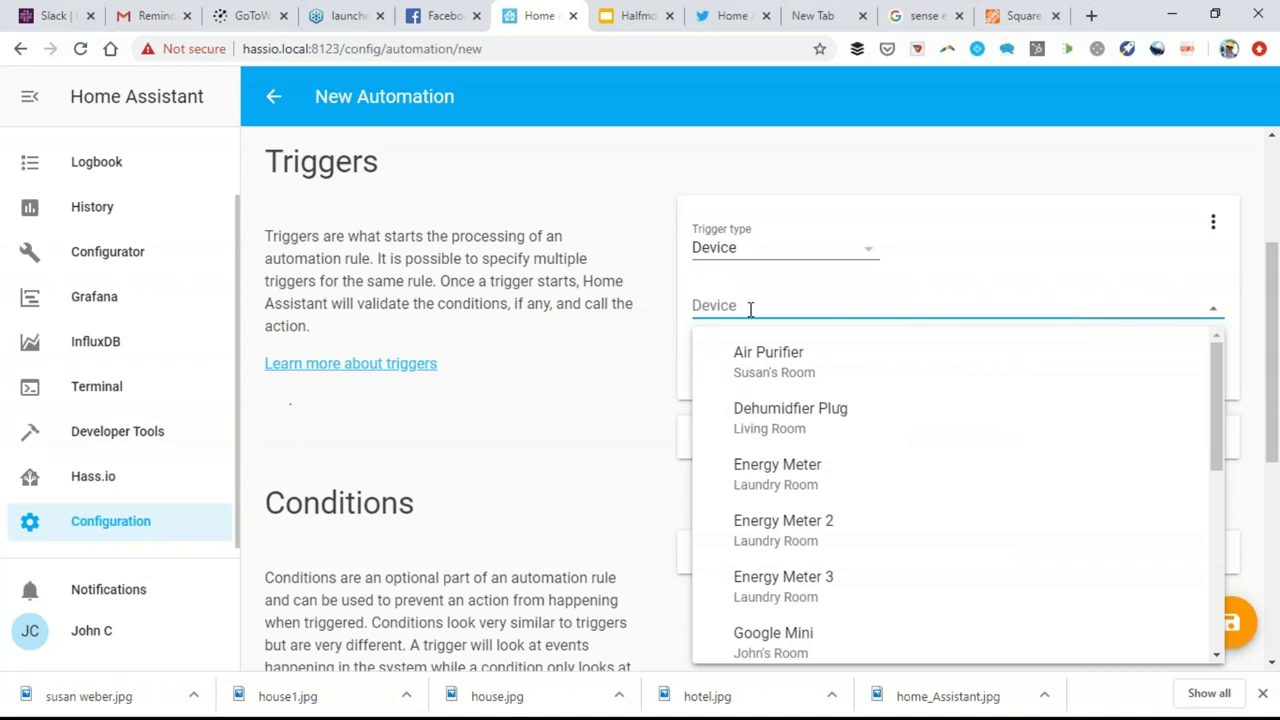
{"action": "left_click", "coordinate": [814, 487]}
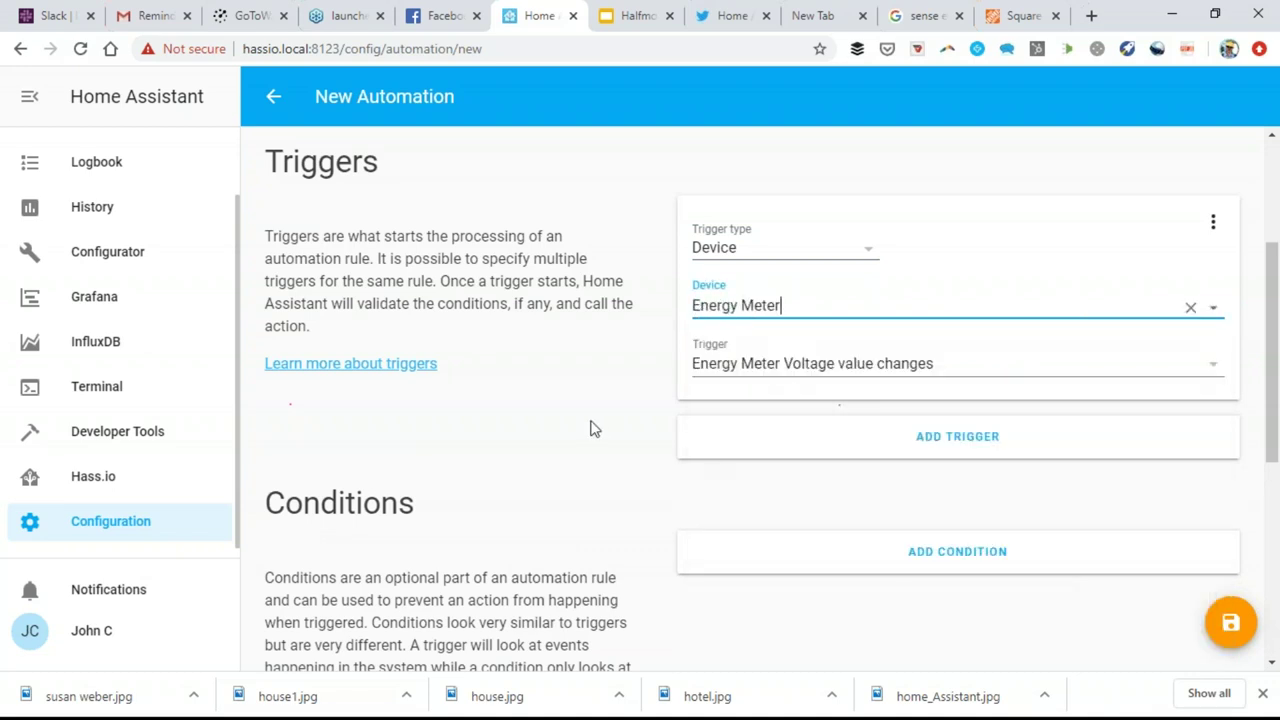
Step: Set the trigger to Energy Meter Power value changes, above 3000 W for a duration of 15 seconds
{"action": "left_click", "coordinate": [814, 363]}
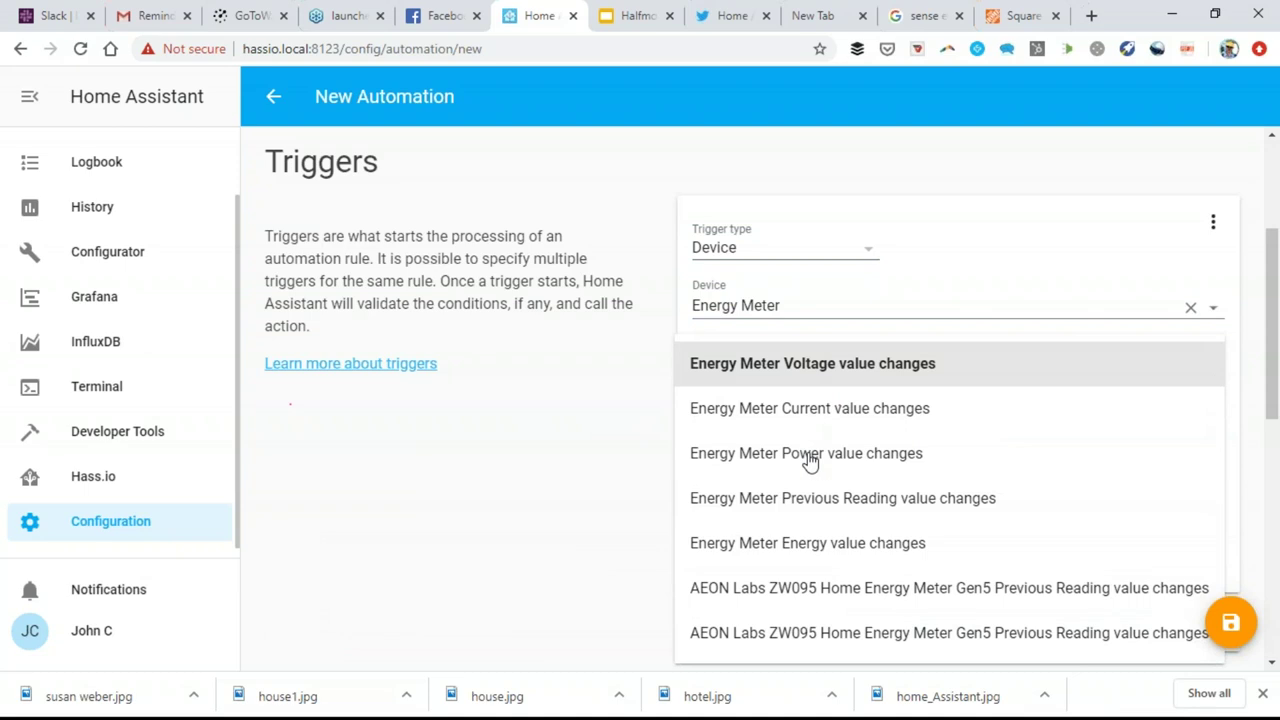
{"action": "left_click", "coordinate": [810, 456]}
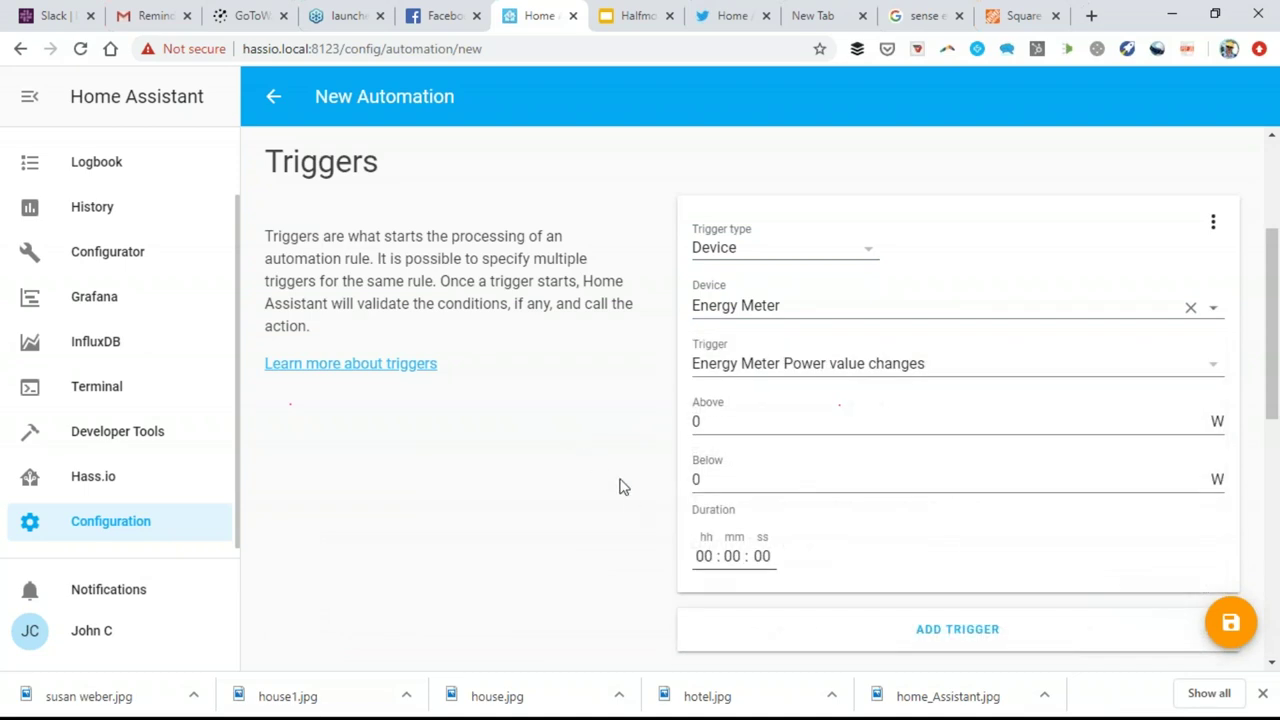
{"action": "double_click", "coordinate": [725, 422]}
{"action": "type", "text": "3000"}
{"action": "left_click", "coordinate": [593, 427]}
{"action": "left_click", "coordinate": [760, 556]}
{"action": "type", "text": "15"}
Step: Set the automation's action type to Device, choosing the Dehumidfier Plug with the Turn off Dehumidfier action
{"action": "scroll", "coordinate": [610, 520], "scroll_direction": "down", "scroll_amount": 5}
{"action": "scroll", "coordinate": [677, 511], "scroll_direction": "up", "scroll_amount": 3}
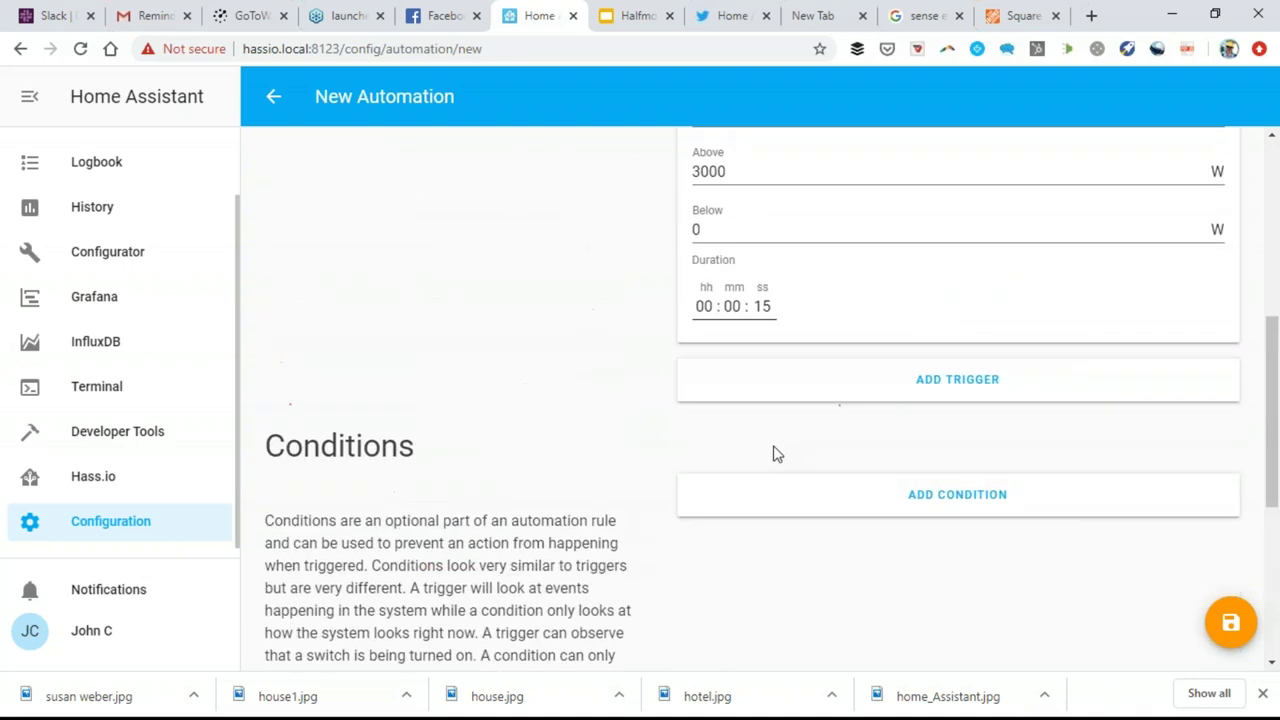
{"action": "scroll", "coordinate": [910, 505], "scroll_direction": "down", "scroll_amount": 4}
{"action": "scroll", "coordinate": [860, 495], "scroll_direction": "down", "scroll_amount": 1}
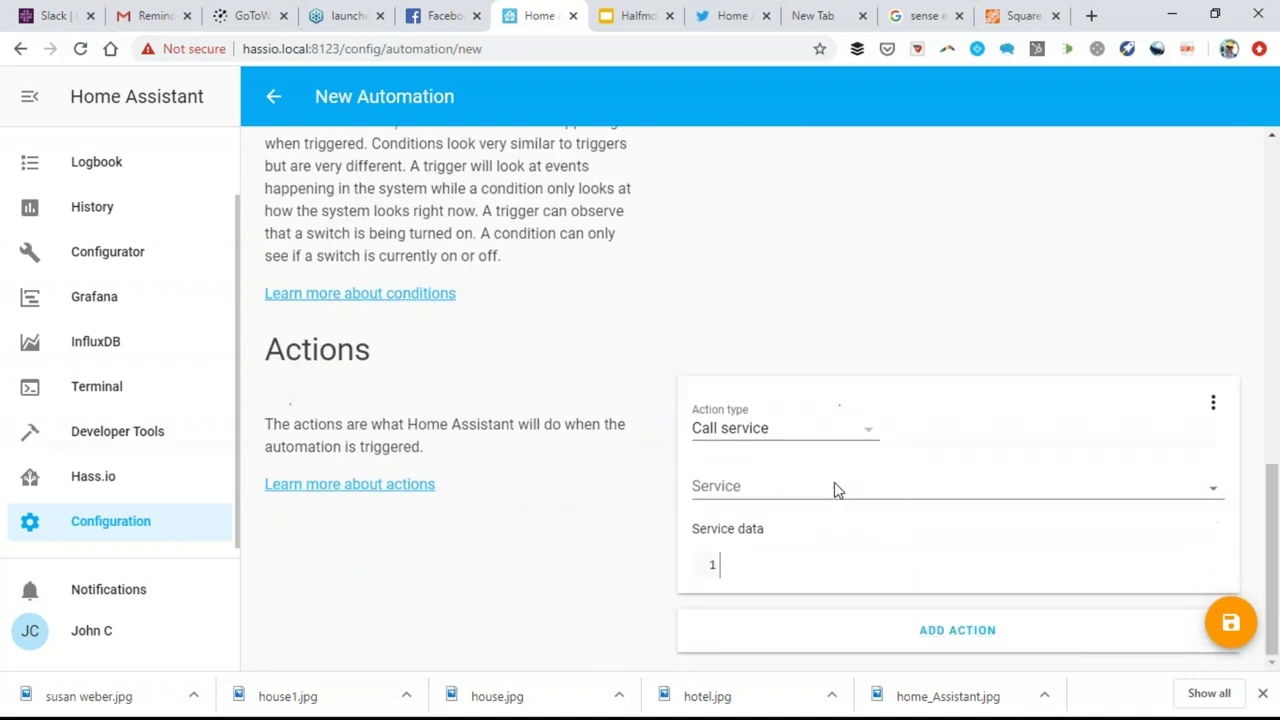
{"action": "left_click", "coordinate": [829, 440]}
{"action": "left_click", "coordinate": [806, 511]}
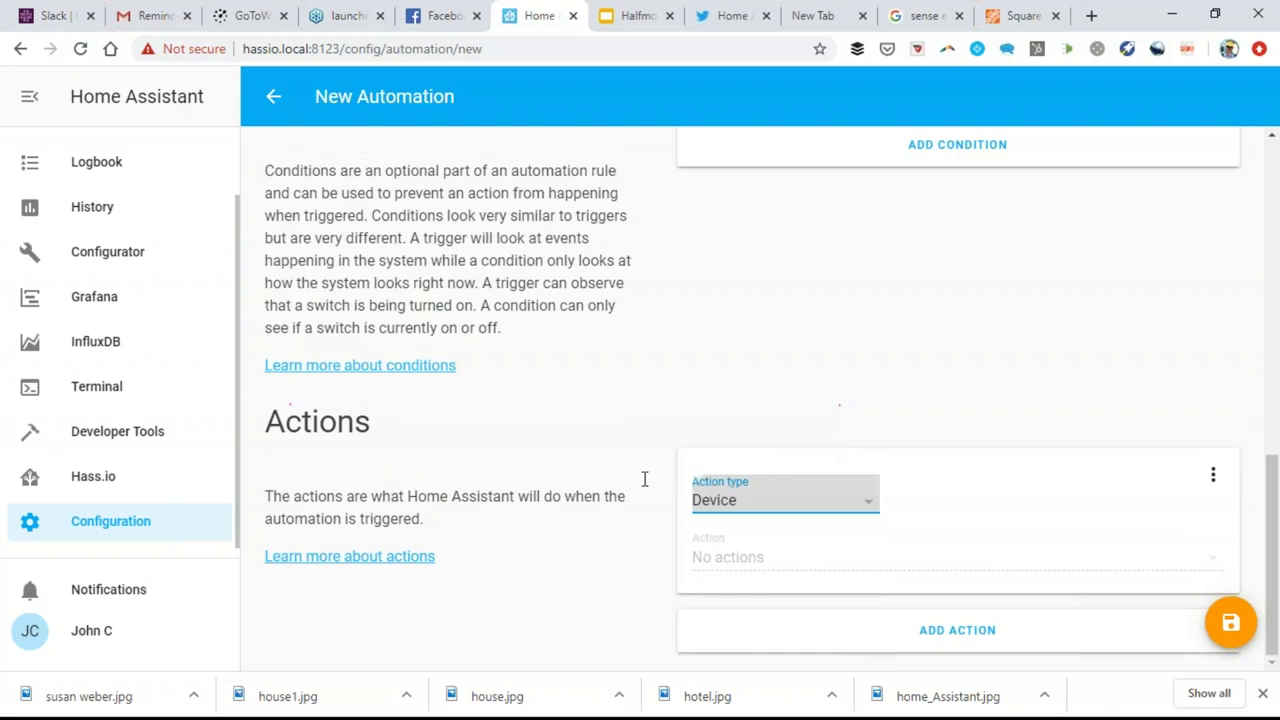
{"action": "left_click", "coordinate": [742, 501]}
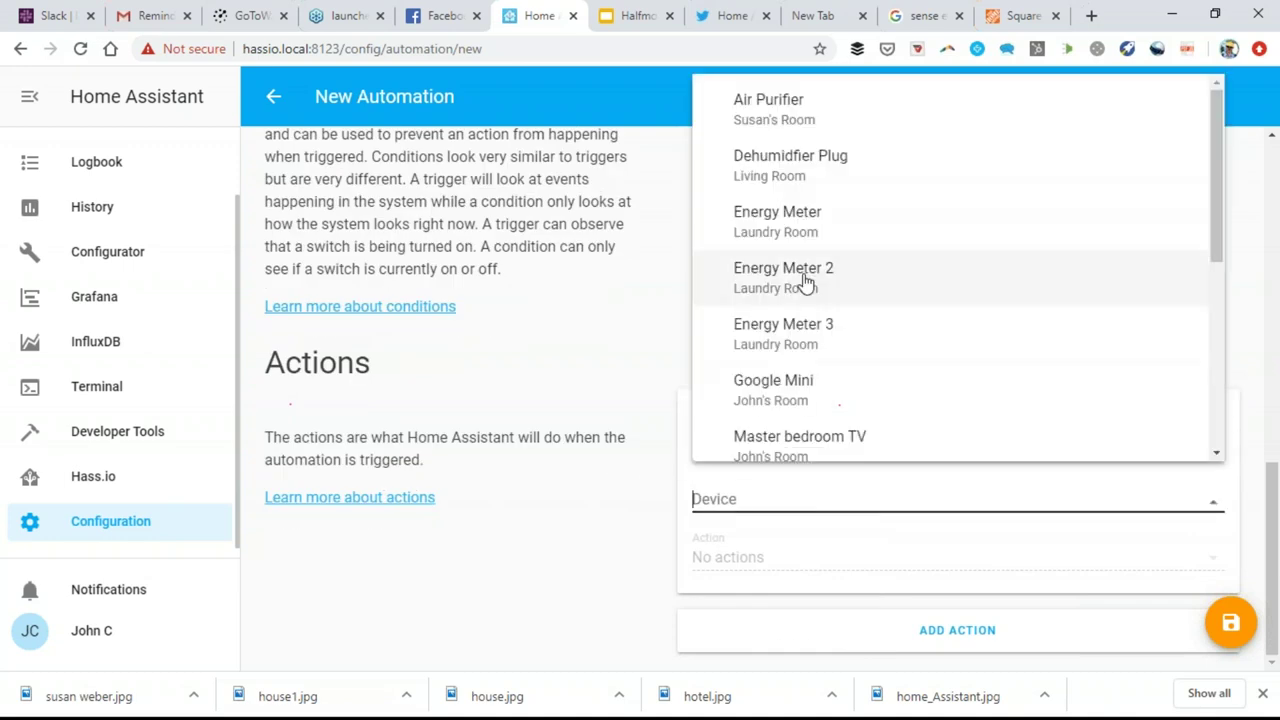
{"action": "left_click", "coordinate": [779, 162]}
{"action": "left_click", "coordinate": [782, 566]}
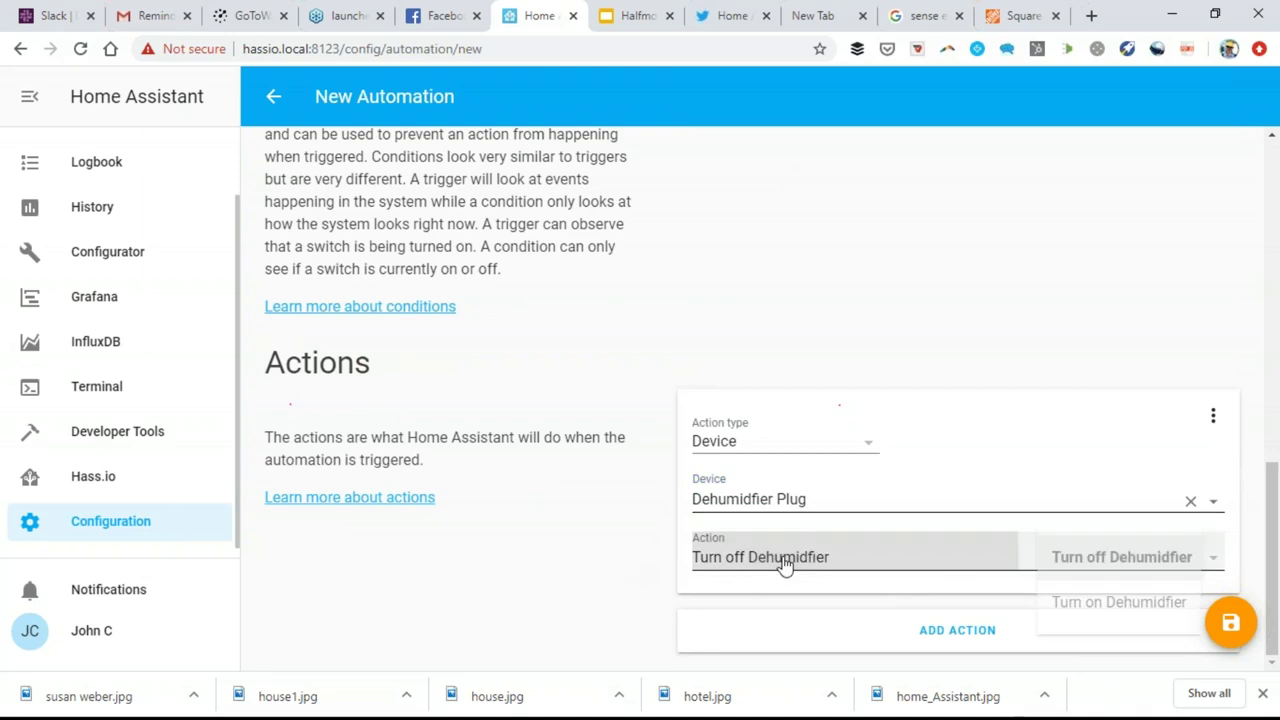
{"action": "left_click", "coordinate": [789, 558]}
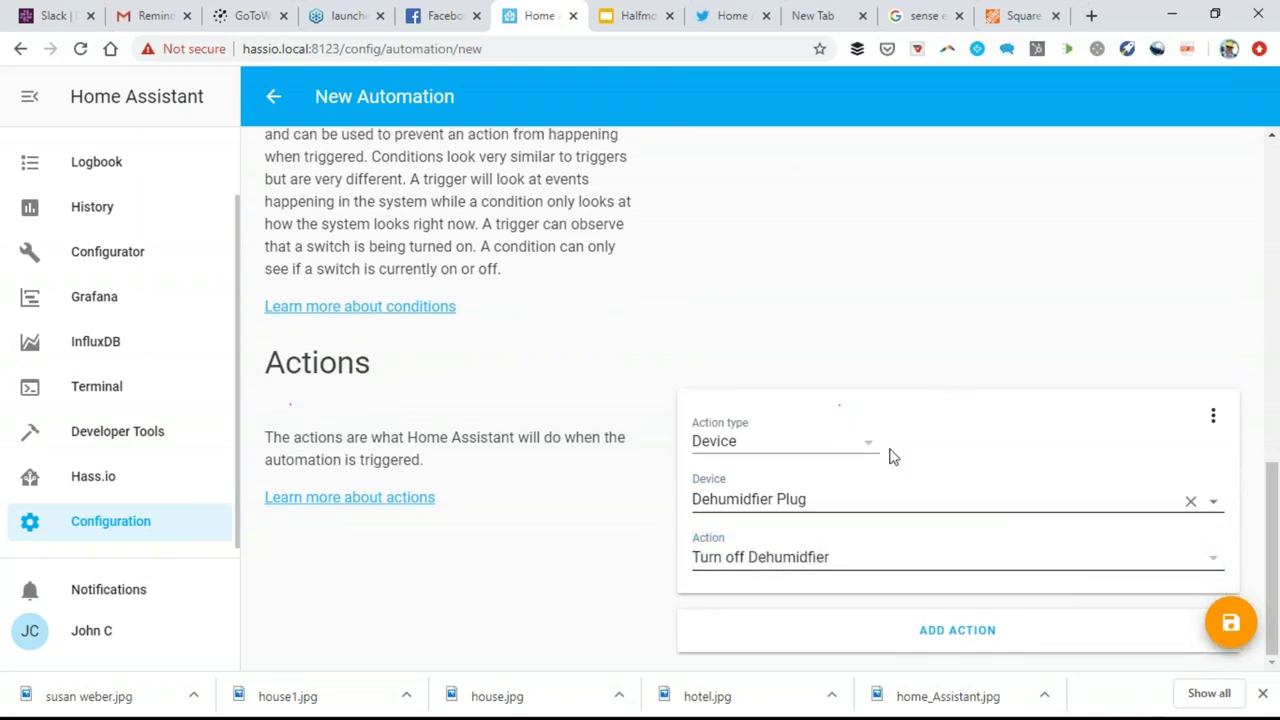
Step: Save the new automation and return to the automations list
{"action": "scroll", "coordinate": [889, 454], "scroll_direction": "up", "scroll_amount": 10}
{"action": "scroll", "coordinate": [740, 380], "scroll_direction": "down", "scroll_amount": 10}
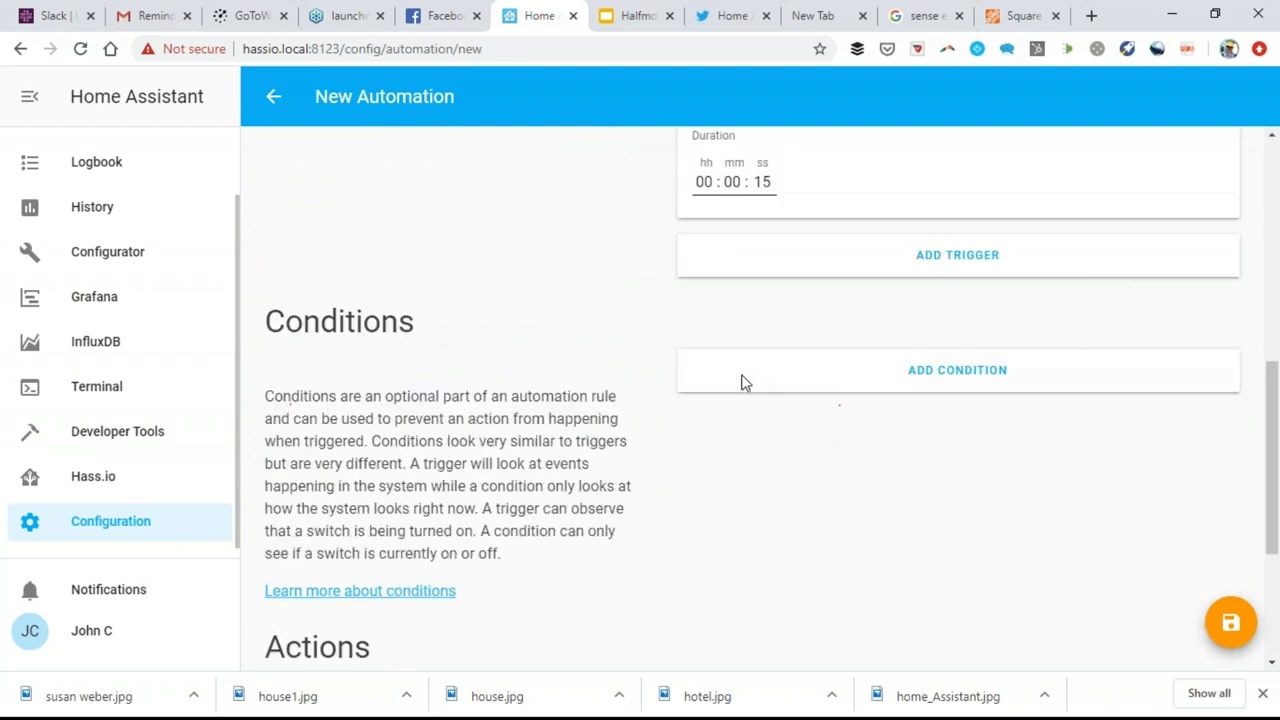
{"action": "key", "text": "ctrl+minus"}
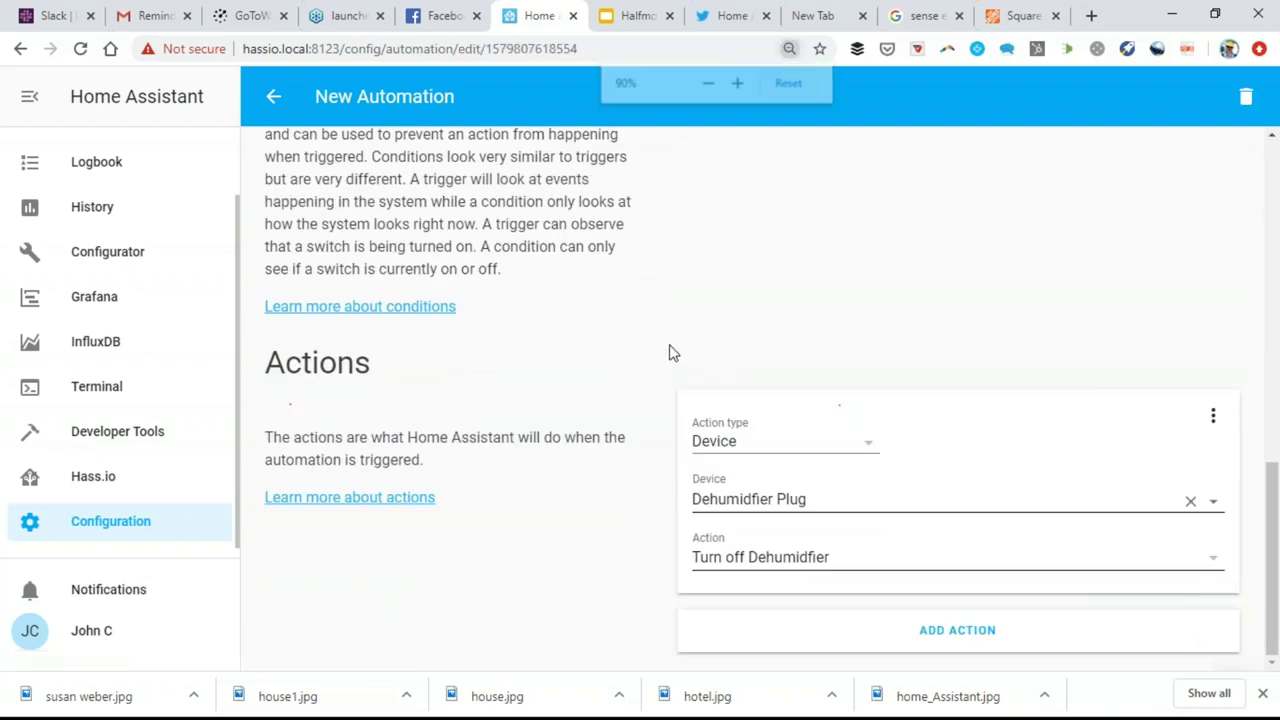
{"action": "scroll", "coordinate": [671, 351], "scroll_direction": "up", "scroll_amount": 10}
{"action": "left_click", "coordinate": [246, 93]}
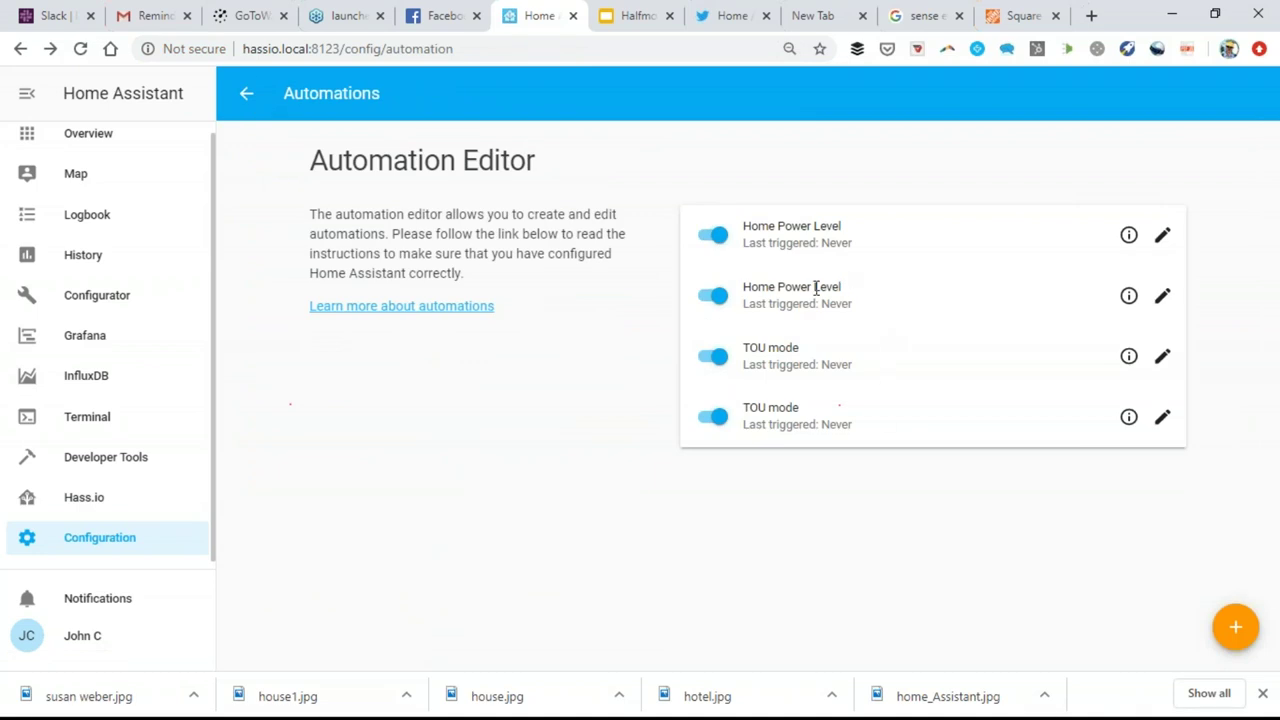
Step: Inspect the two Home Power Level automations one after the other, checking their descriptions and trigger settings
{"action": "left_click", "coordinate": [1163, 296]}
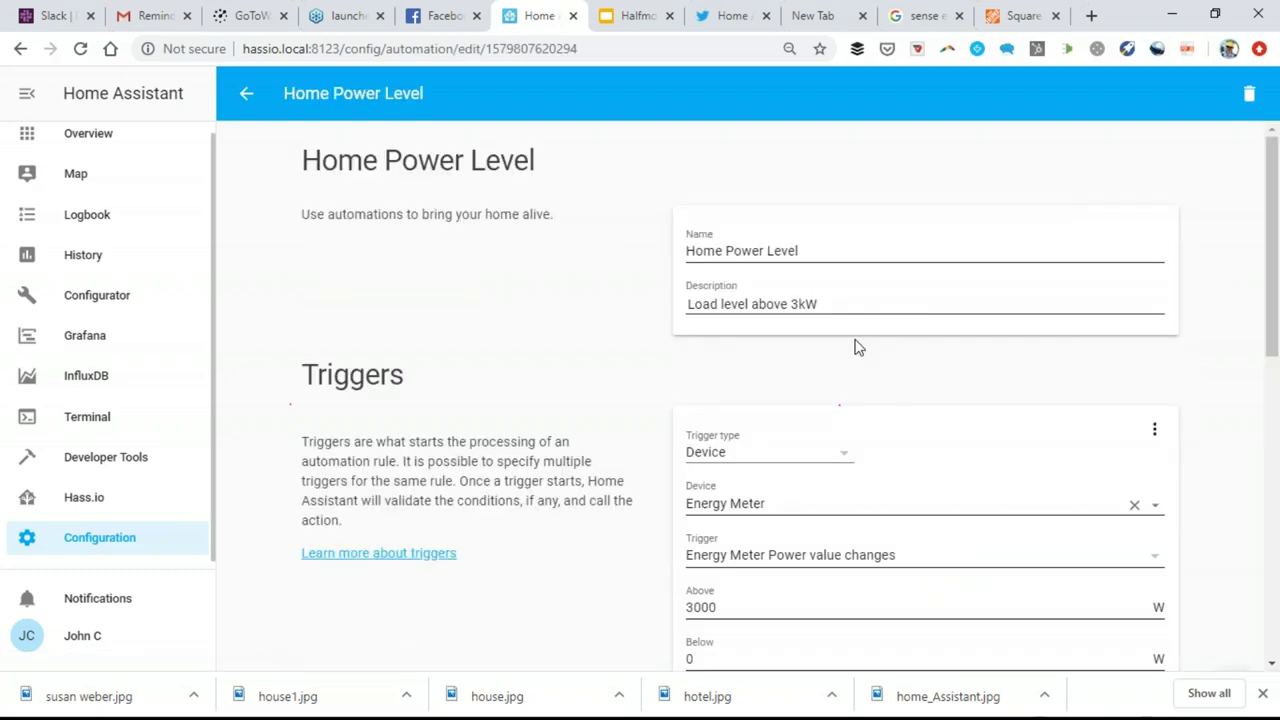
{"action": "left_click", "coordinate": [245, 95]}
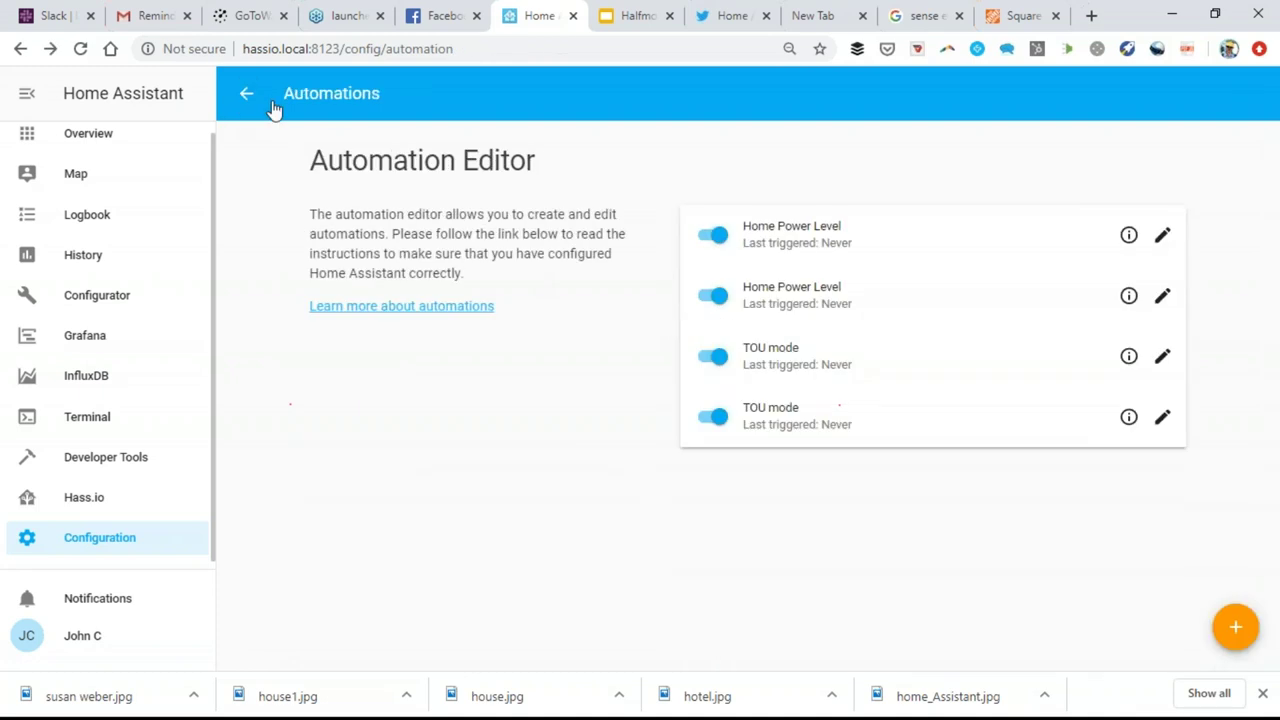
{"action": "left_click", "coordinate": [1162, 235]}
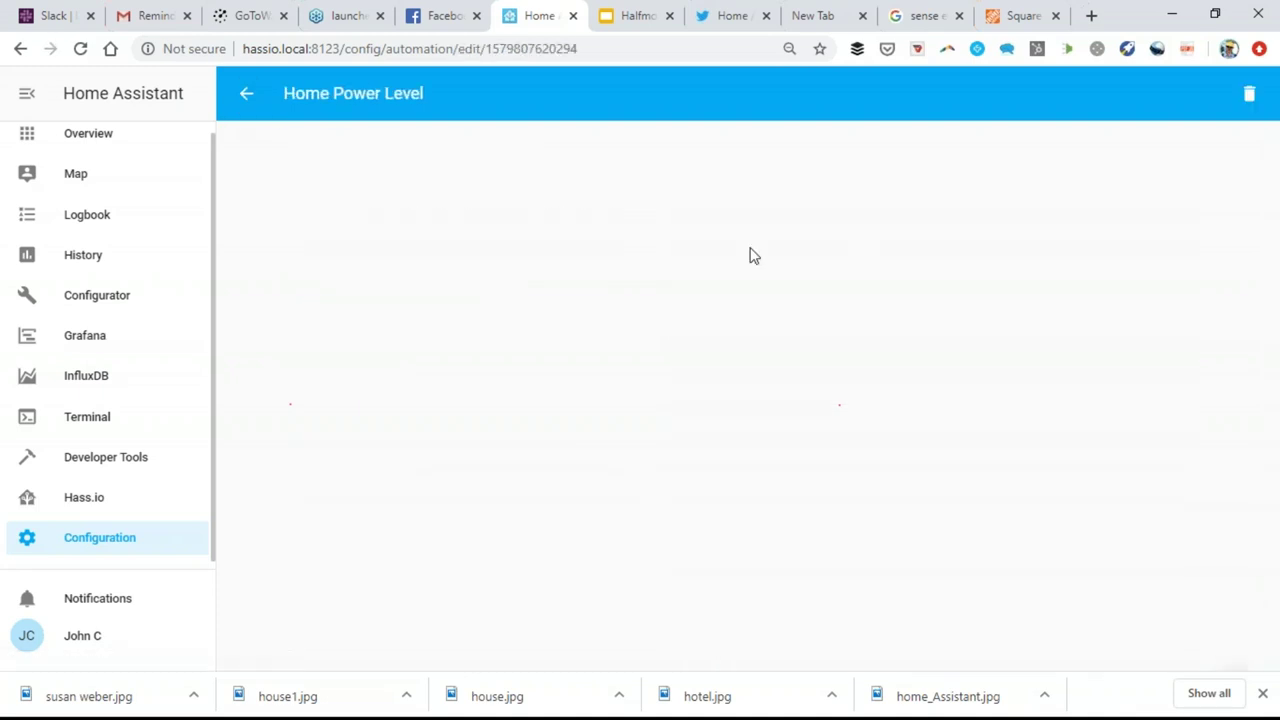
{"action": "scroll", "coordinate": [731, 360], "scroll_direction": "down", "scroll_amount": 3}
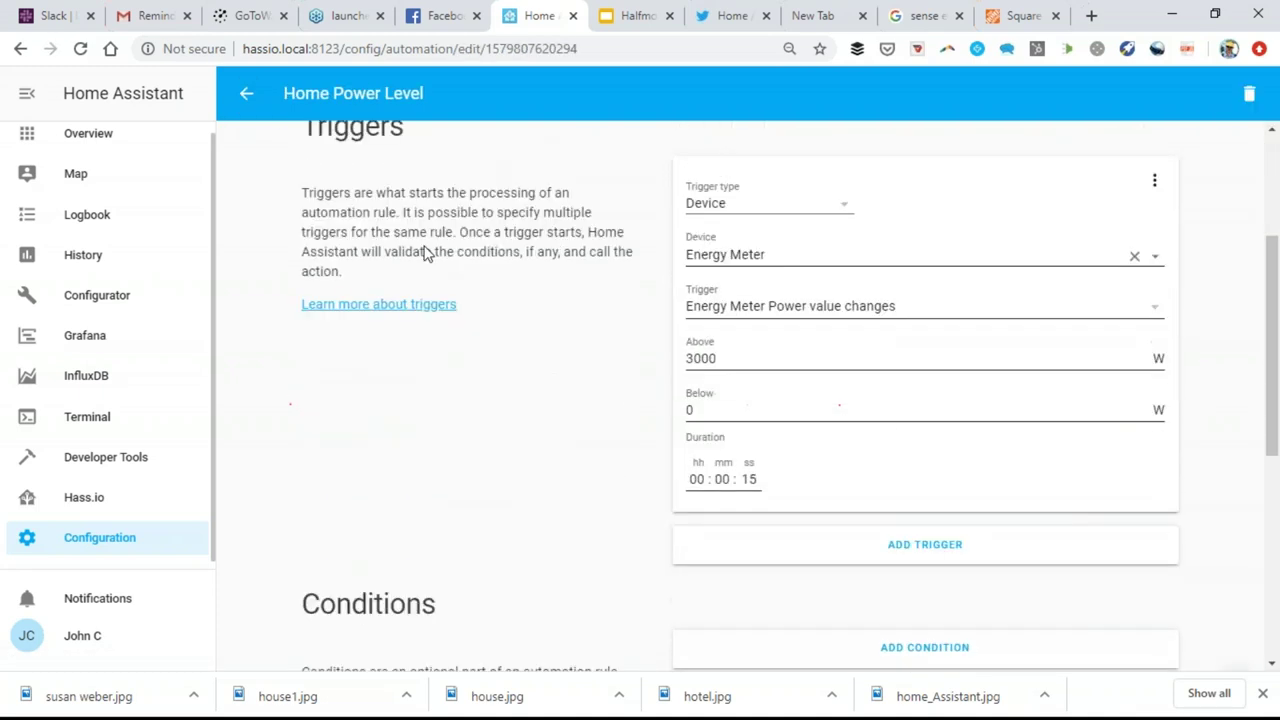
{"action": "left_click", "coordinate": [250, 97]}
Step: Open the second Home Power Level automation and change its description to "Load level below 1kW"
{"action": "left_click", "coordinate": [1164, 298]}
{"action": "left_click", "coordinate": [827, 303]}
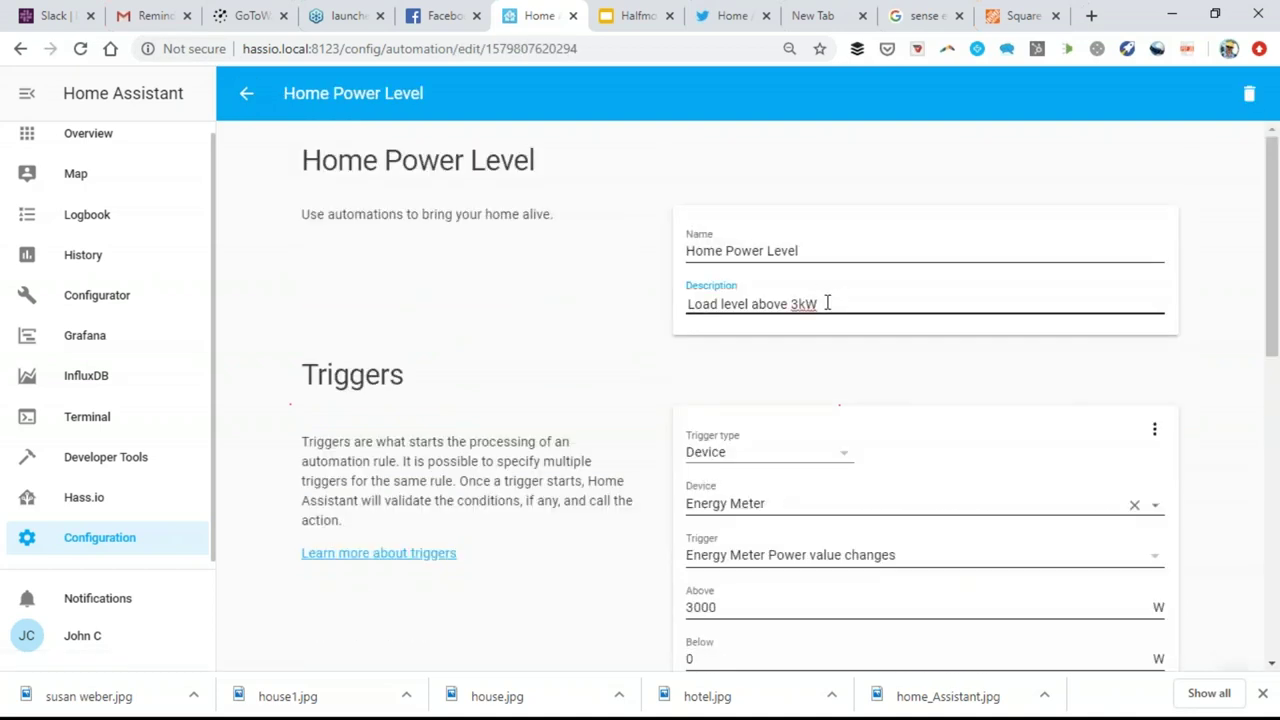
{"action": "key", "text": "ctrl+shift+Left"}
{"action": "key", "text": "ctrl+shift+Left"}
{"action": "type", "text": "below"}
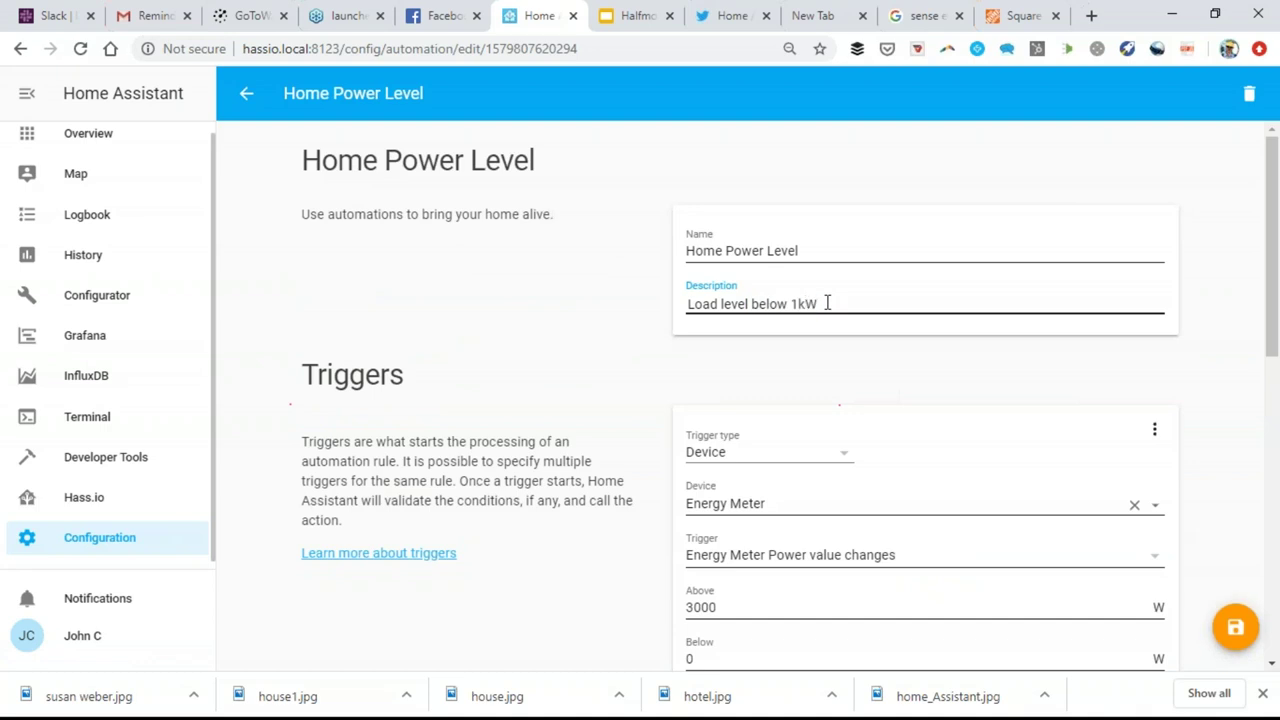
Step: Set the Energy Meter Power trigger's Above value to 0 W and its Below value to 1000 W
{"action": "scroll", "coordinate": [770, 470], "scroll_direction": "down", "scroll_amount": 2}
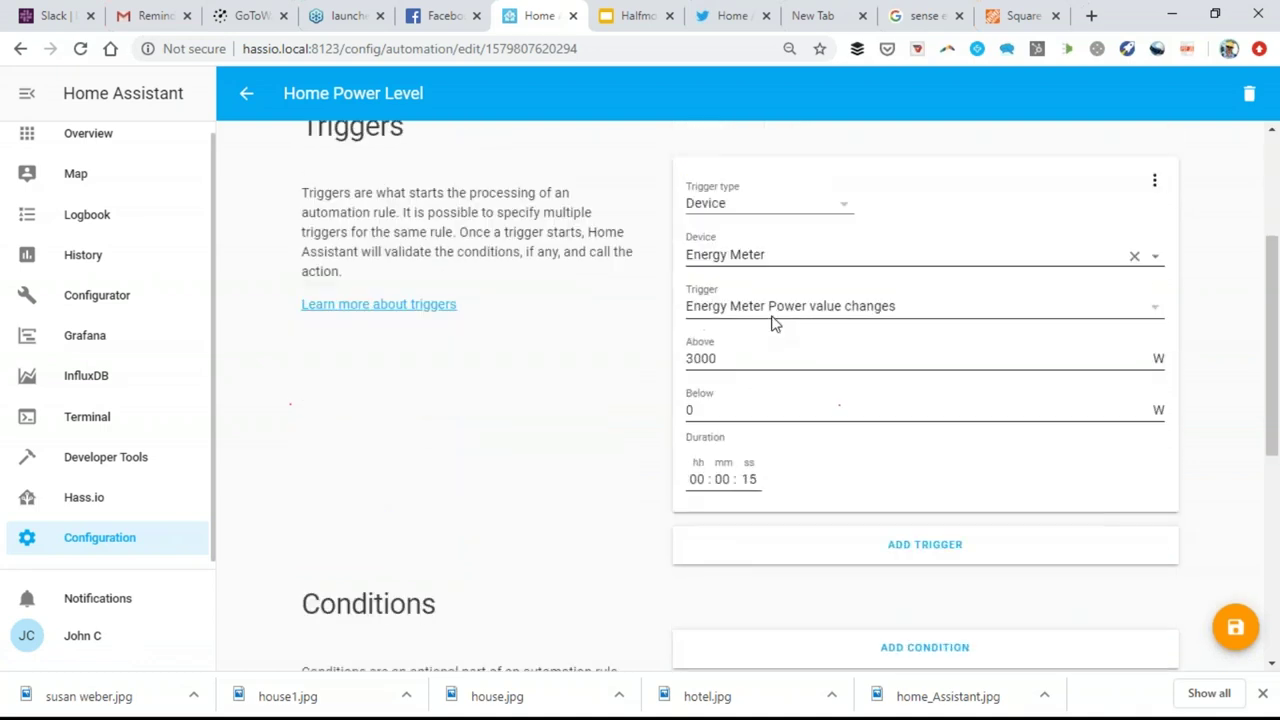
{"action": "key", "text": "Tab"}
{"action": "type", "text": "0"}
{"action": "key", "text": "Tab"}
{"action": "type", "text": "1000"}
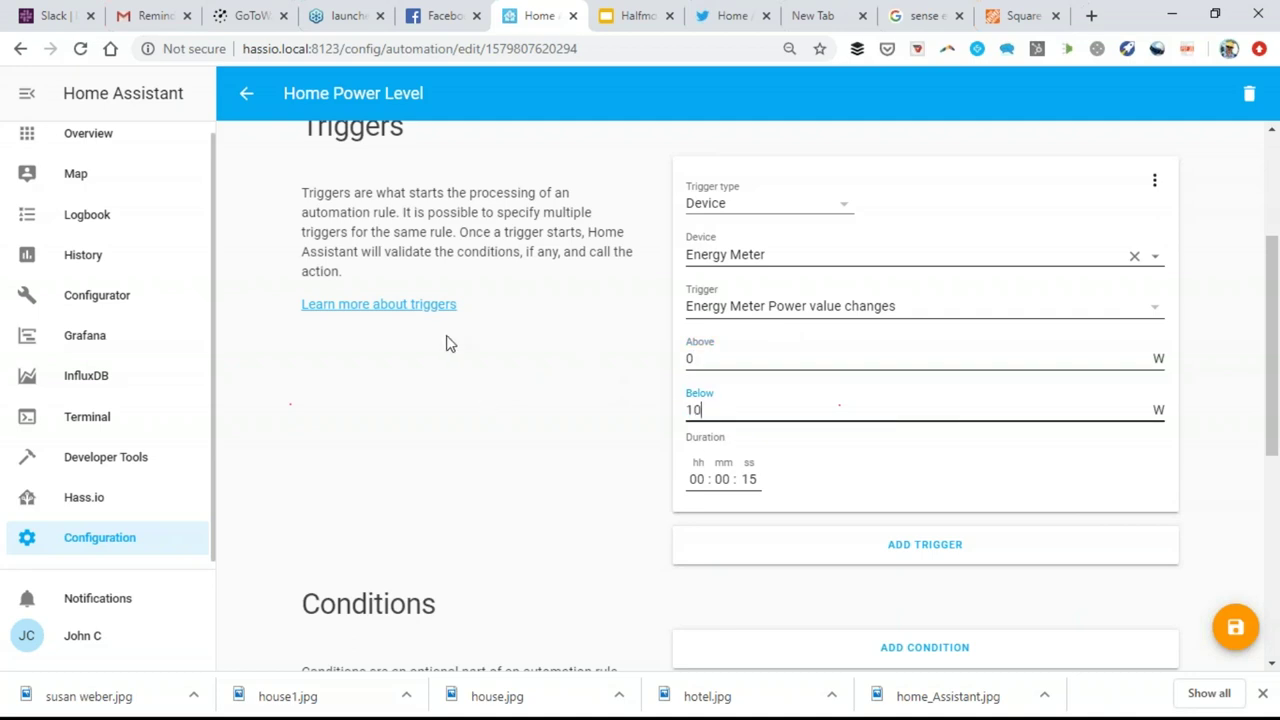
{"action": "left_click", "coordinate": [520, 388]}
Step: Change the Dehumidfier Plug action to Turn on Dehumidfier, then save the automation and return to the automations list
{"action": "scroll", "coordinate": [560, 405], "scroll_direction": "down", "scroll_amount": 3}
{"action": "scroll", "coordinate": [592, 416], "scroll_direction": "down", "scroll_amount": 2}
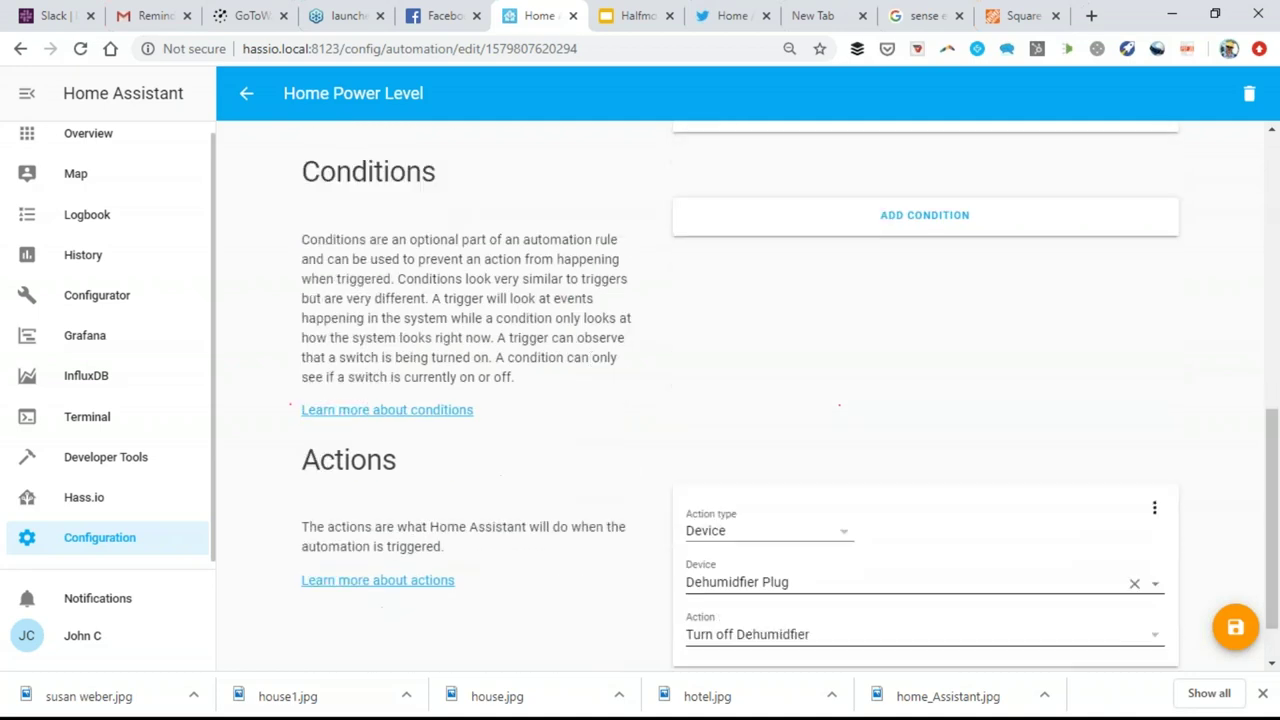
{"action": "left_click", "coordinate": [835, 587]}
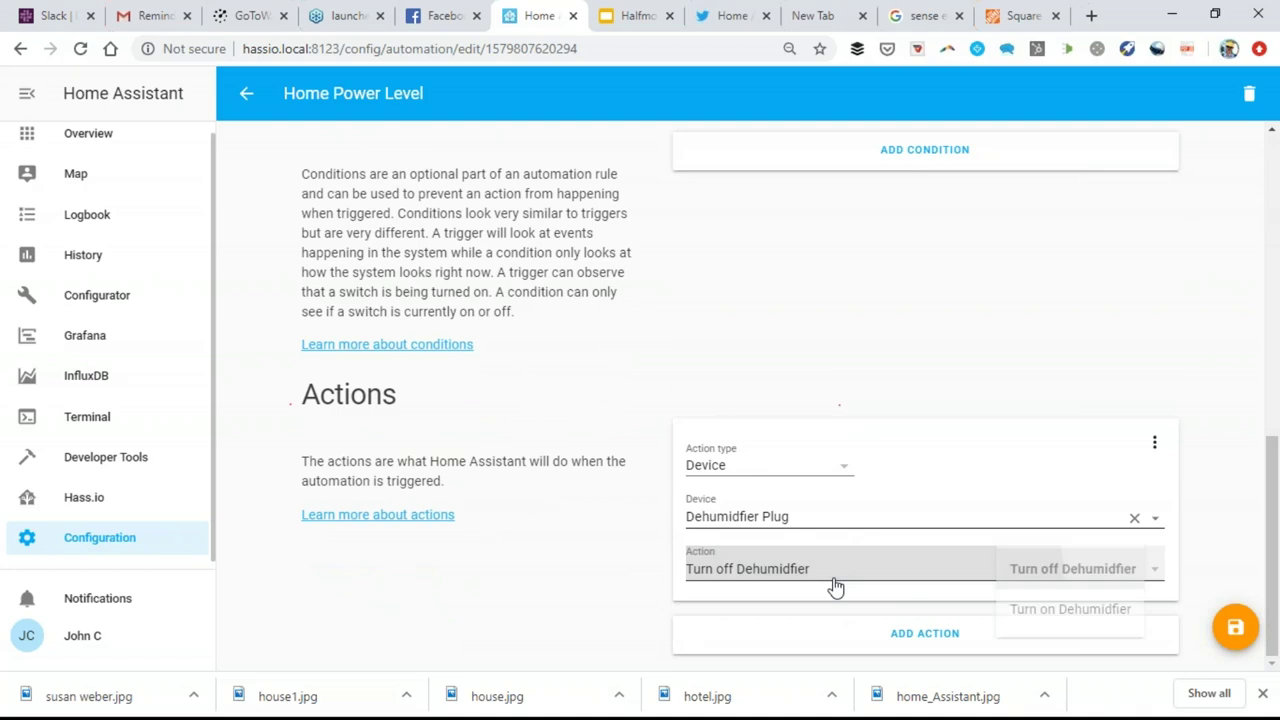
{"action": "left_click", "coordinate": [1100, 612]}
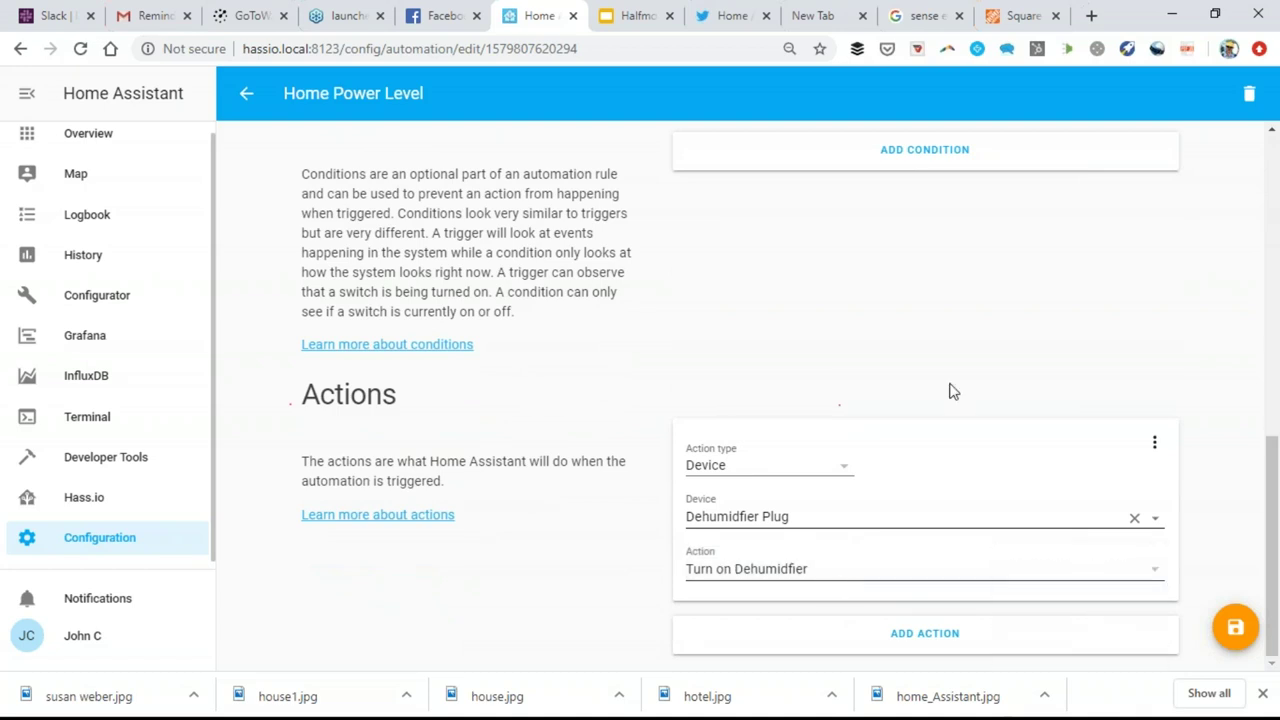
{"action": "left_click", "coordinate": [1236, 627]}
{"action": "scroll", "coordinate": [550, 340], "scroll_direction": "up", "scroll_amount": 6}
{"action": "scroll", "coordinate": [545, 350], "scroll_direction": "up", "scroll_amount": 1}
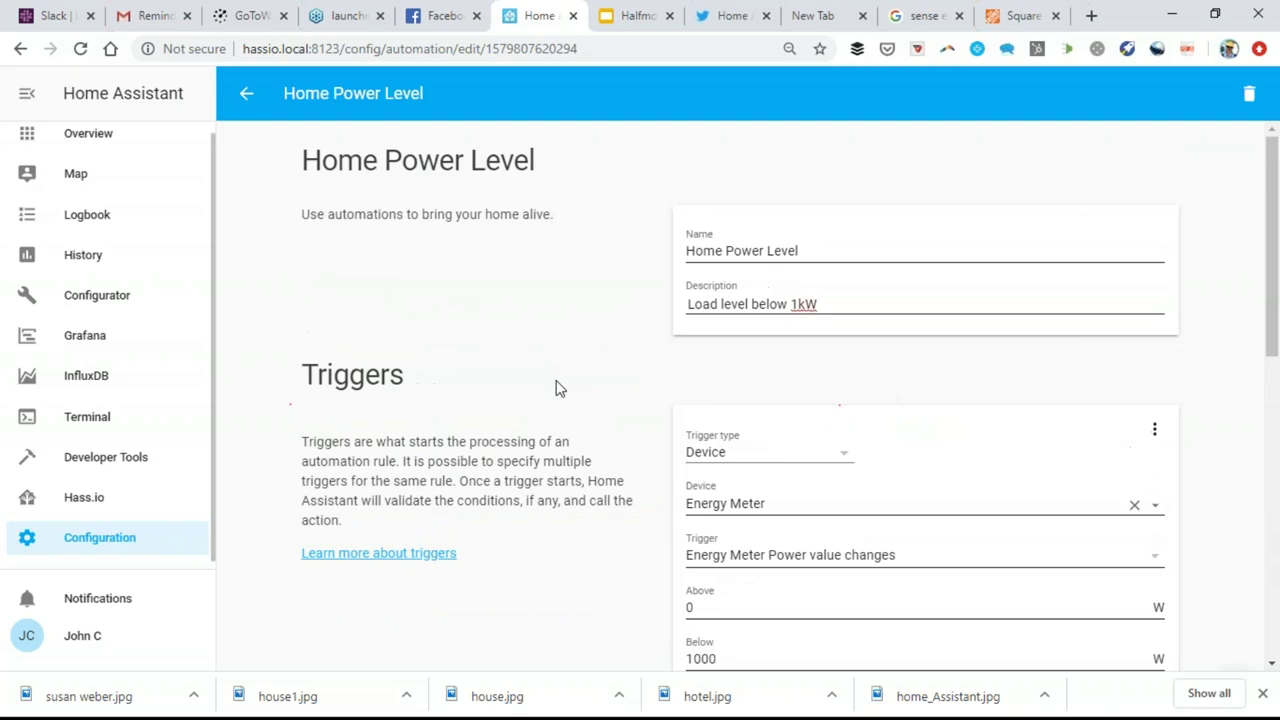
{"action": "left_click", "coordinate": [248, 94]}
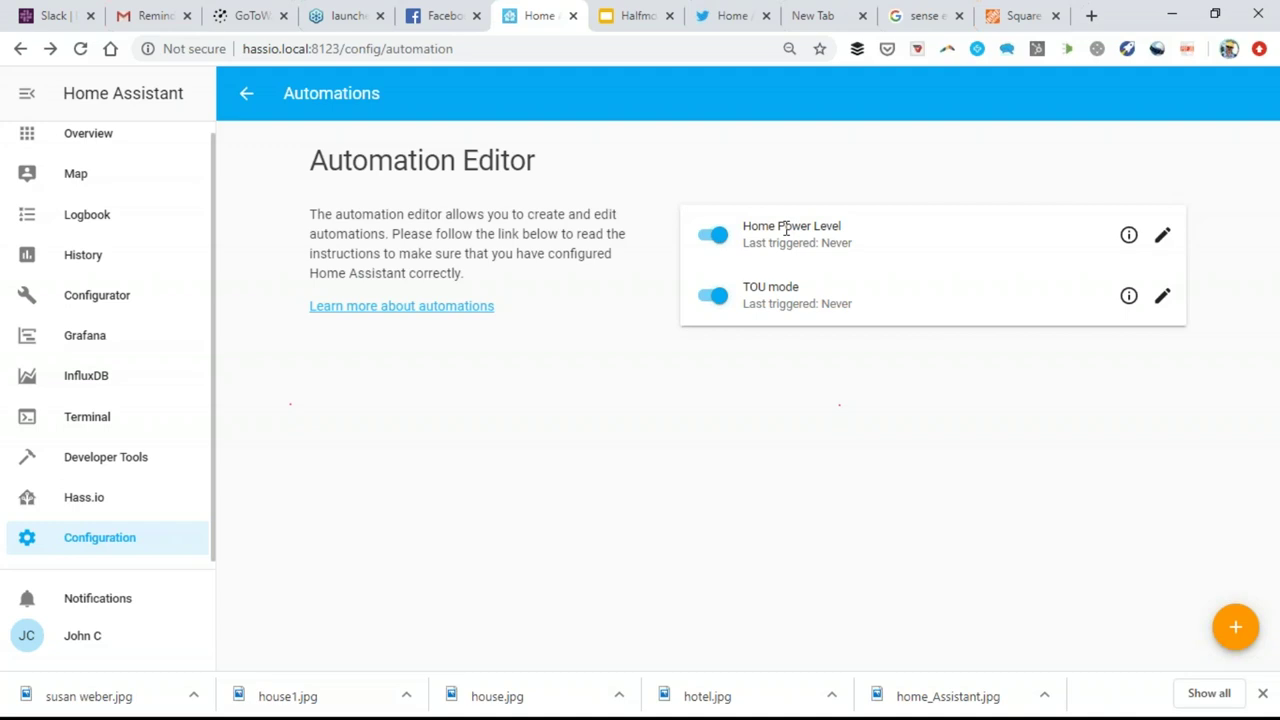
Step: Open the Home Power dashboard in Grafana to examine its power graph, and bring up the overview of open windows
{"action": "left_click", "coordinate": [108, 342]}
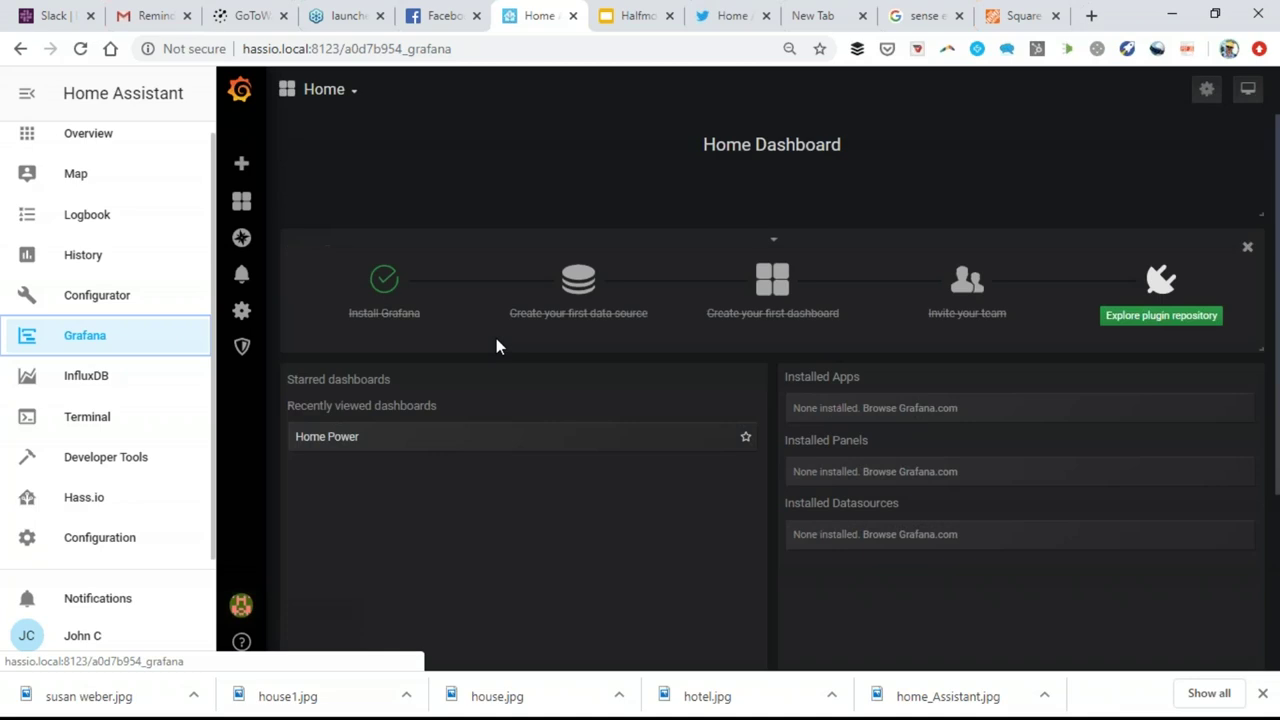
{"action": "left_click", "coordinate": [345, 438]}
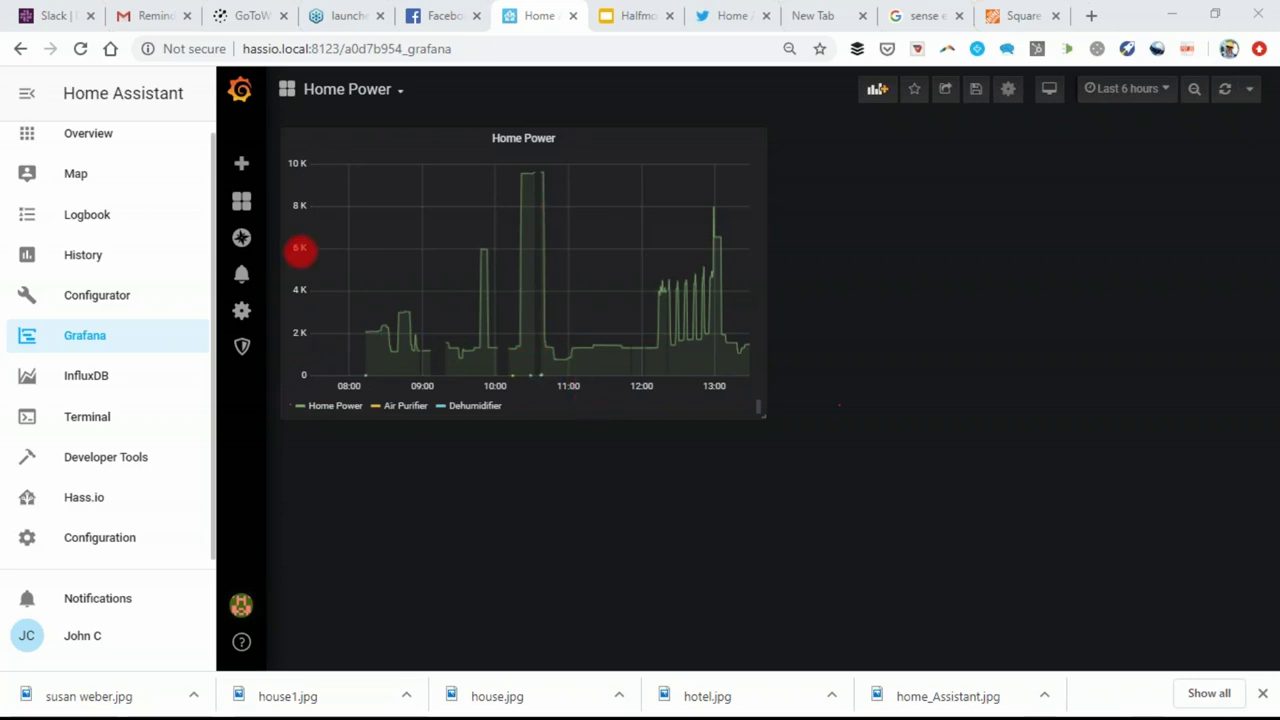
{"action": "key", "text": "alt+Tab"}
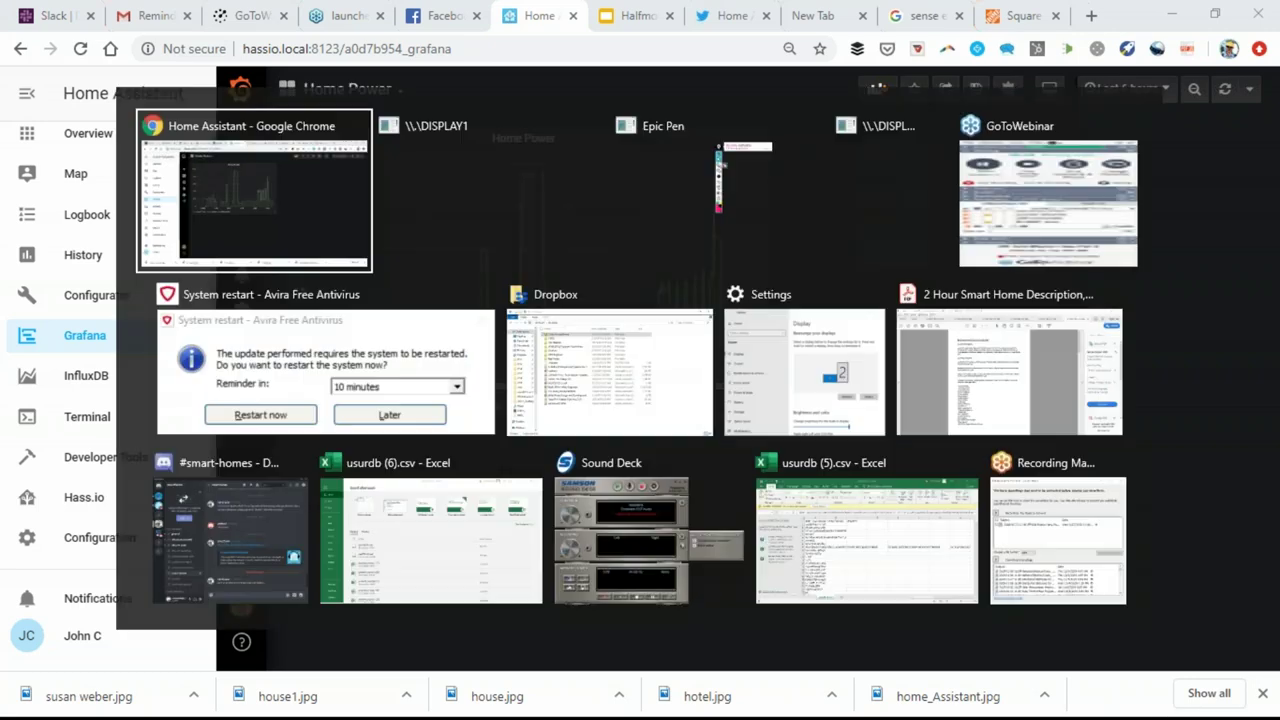